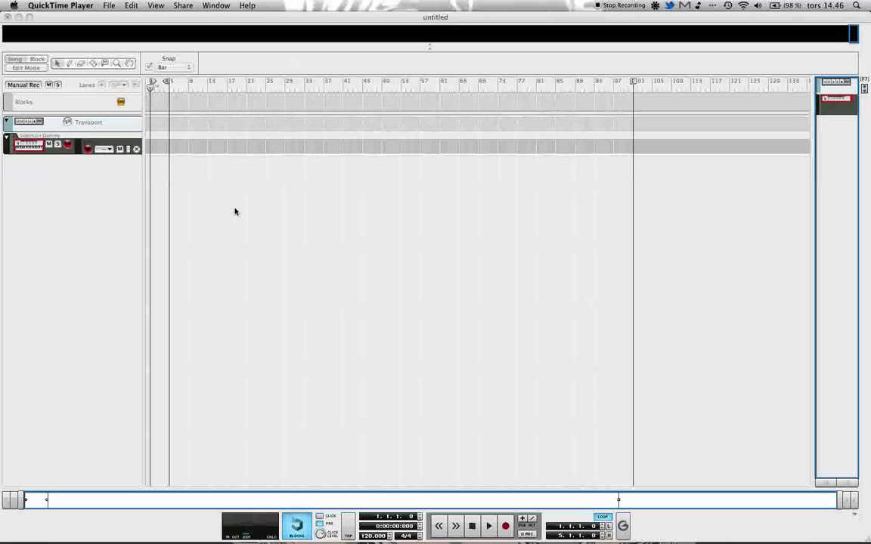
Bring the untitled Record song with its Sidechain Dummy track to the front
left_click(234, 211)
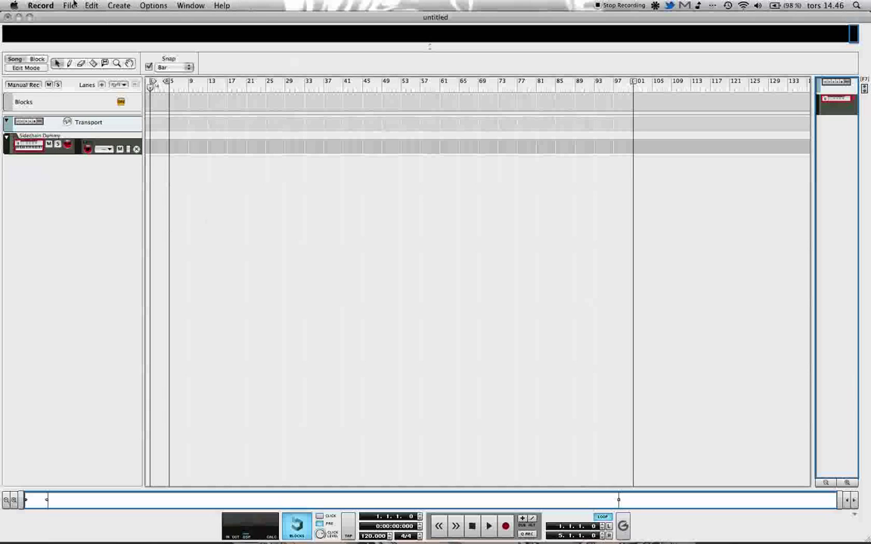
Import PF_Dbl12String120A-02.wav from the Guitar folder as a new audio track at bar 1
left_click(70, 5)
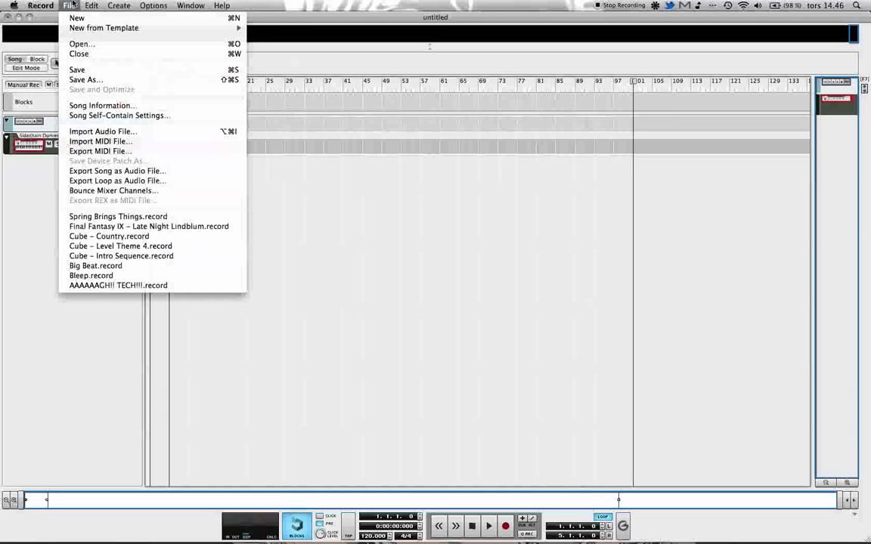
left_click(127, 133)
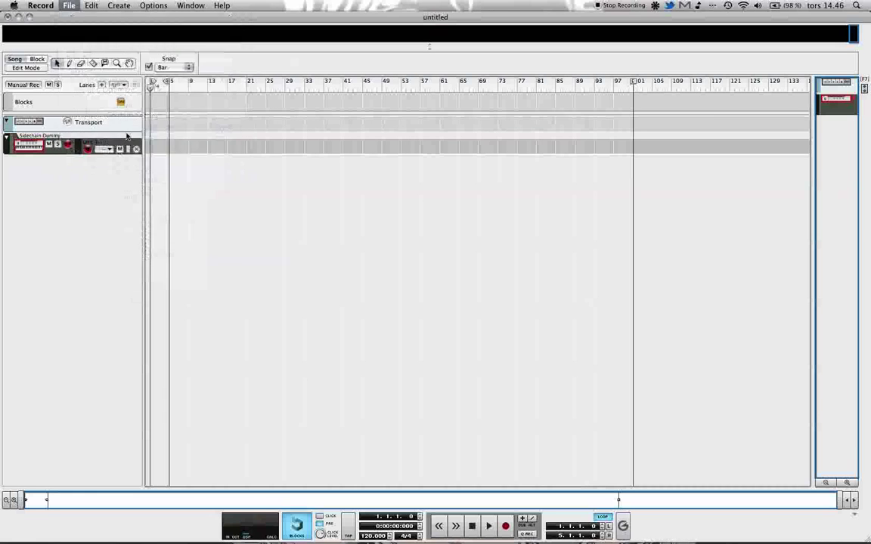
scroll(365, 222, "down", 1)
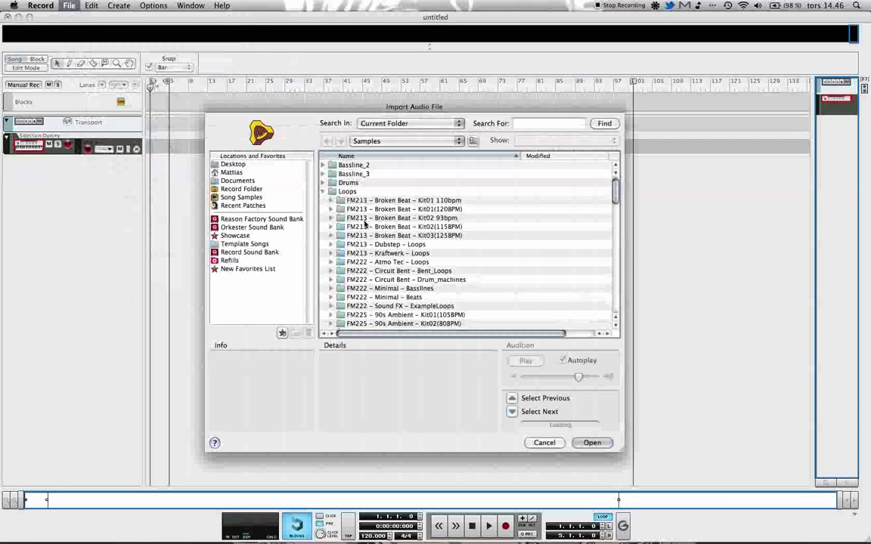
scroll(359, 216, "down", 15)
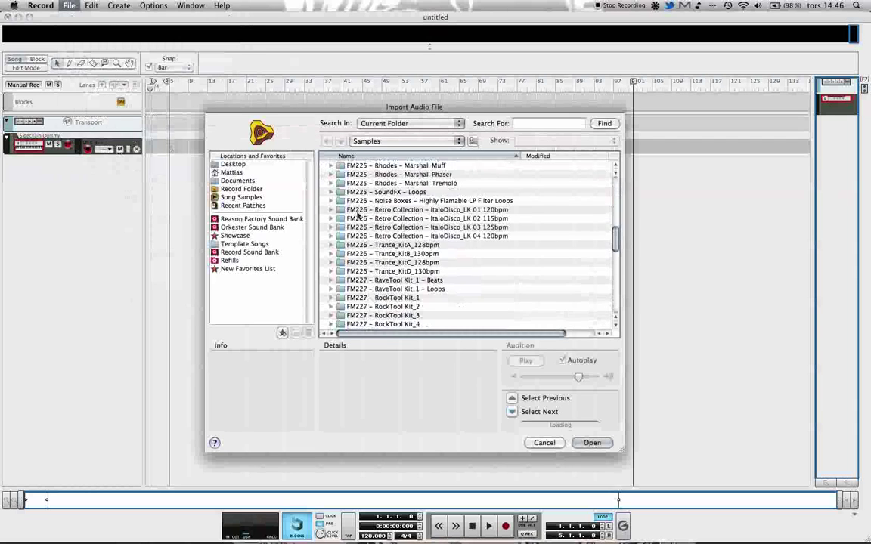
scroll(359, 216, "down", 7)
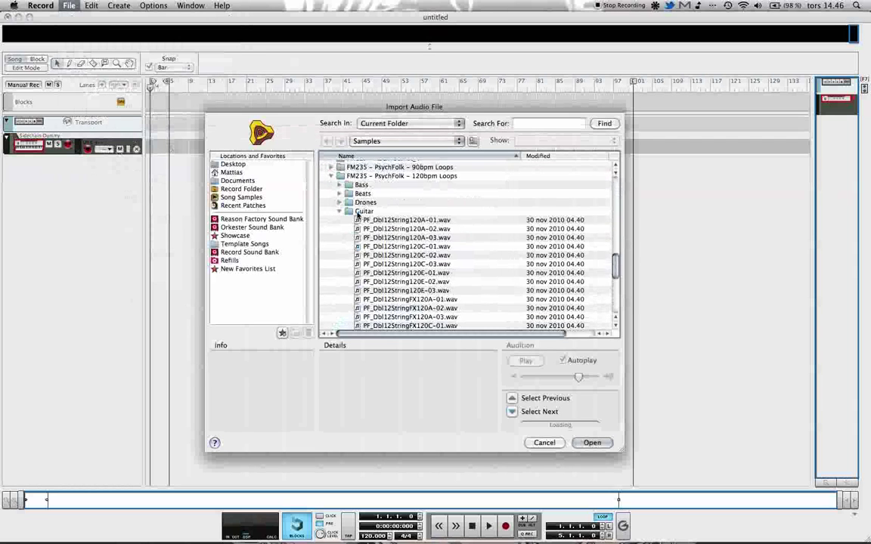
left_click(409, 232)
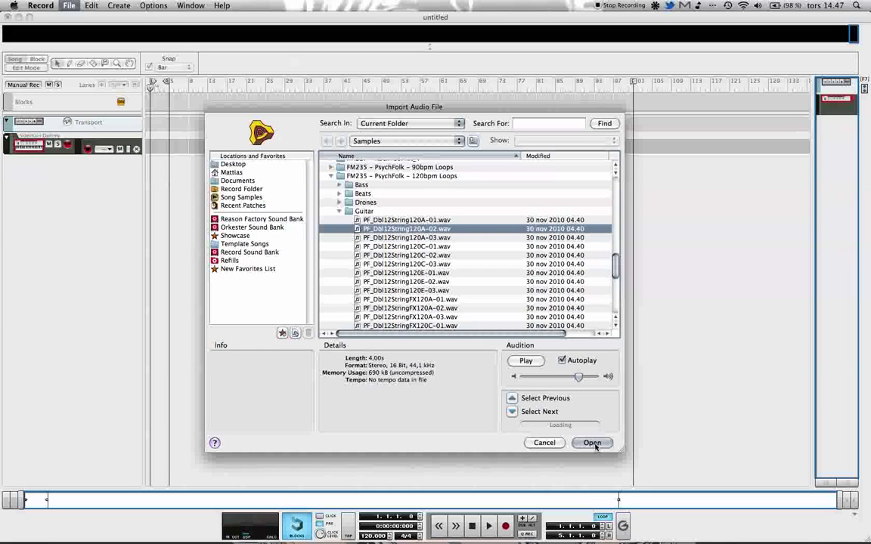
left_click(544, 442)
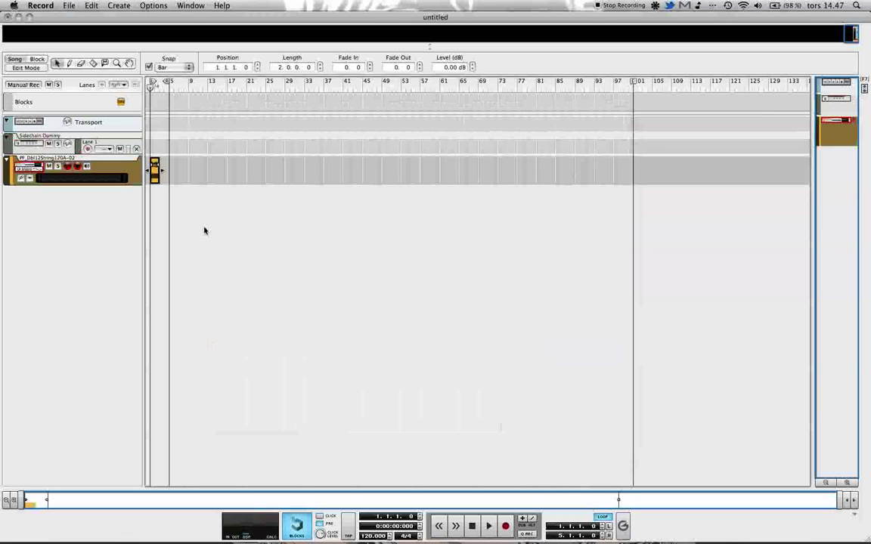
Extend the guitar clip to a length of 4.0.0.0 and audition it with a play and stop
left_click(205, 231)
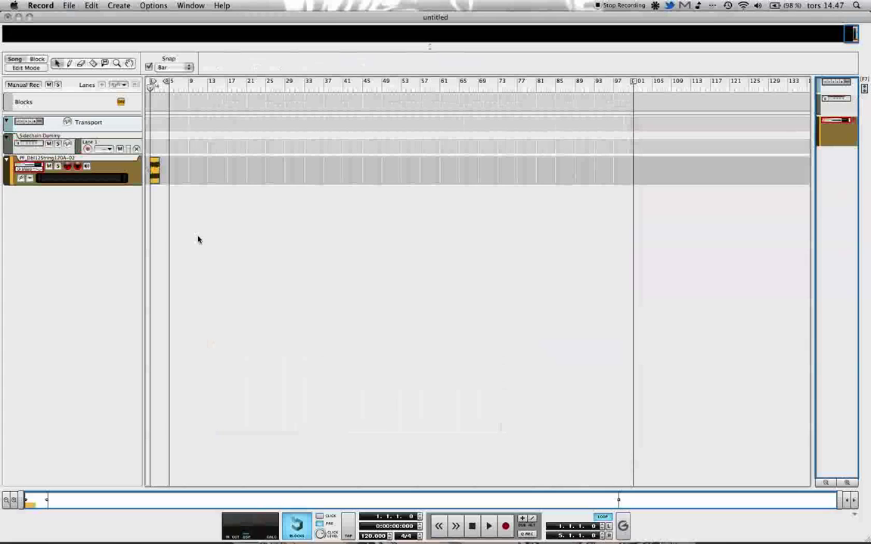
left_click(155, 180)
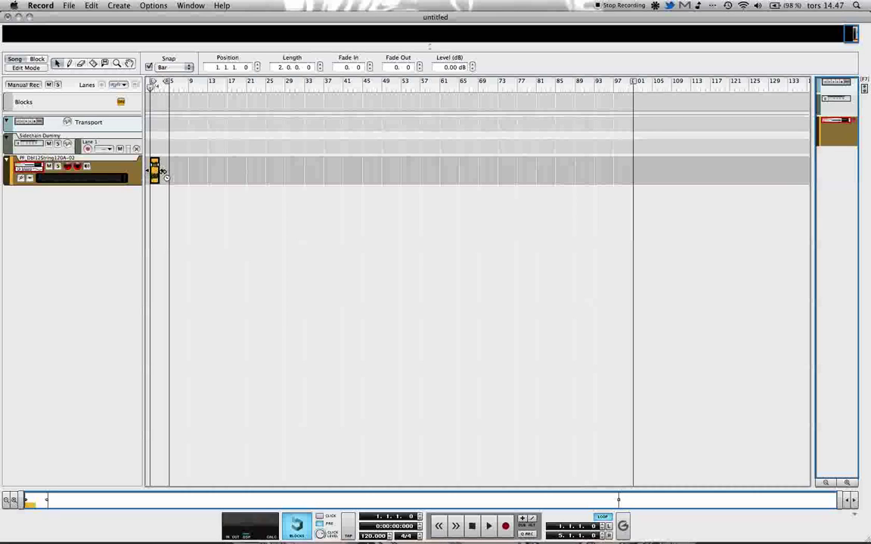
left_click_drag(163, 173, 171, 171)
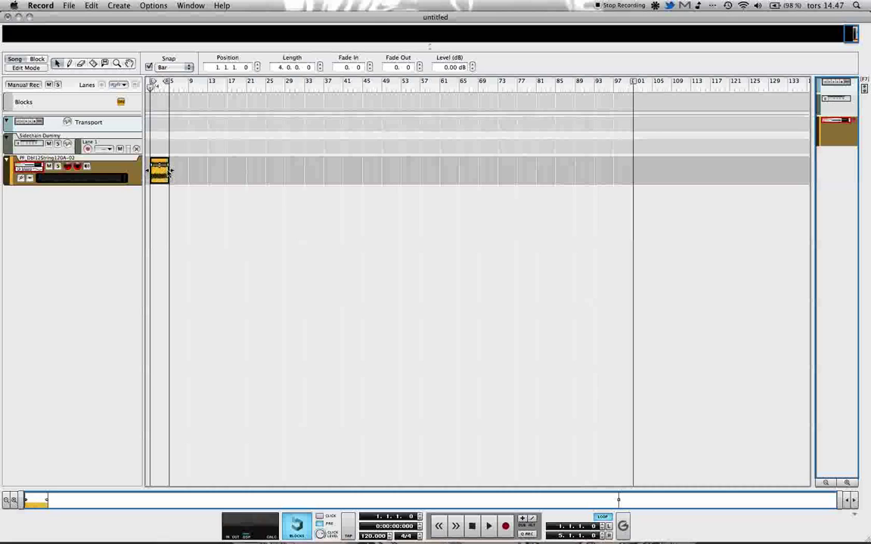
left_click(196, 213)
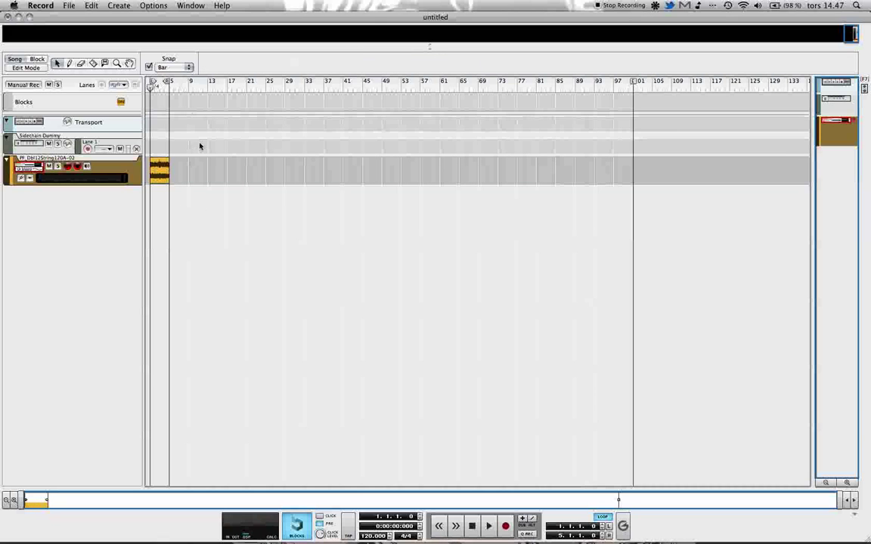
key("space")
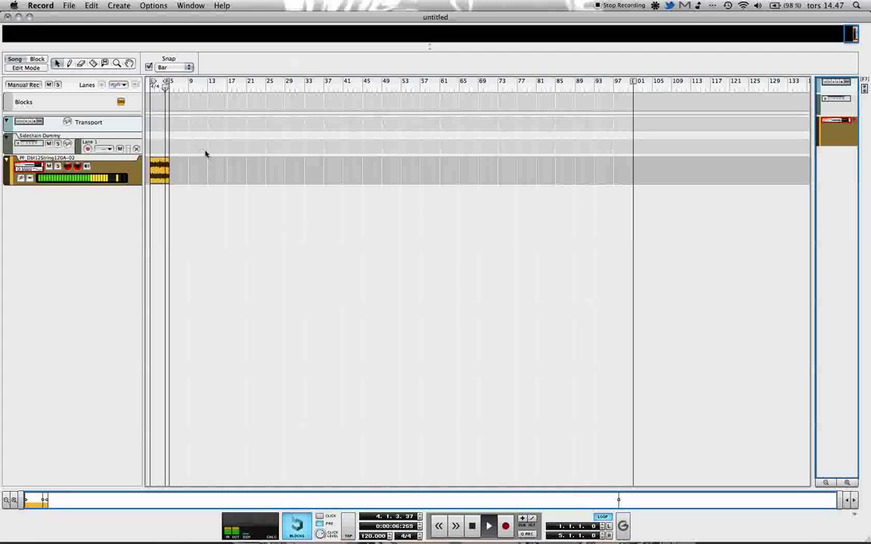
key("space")
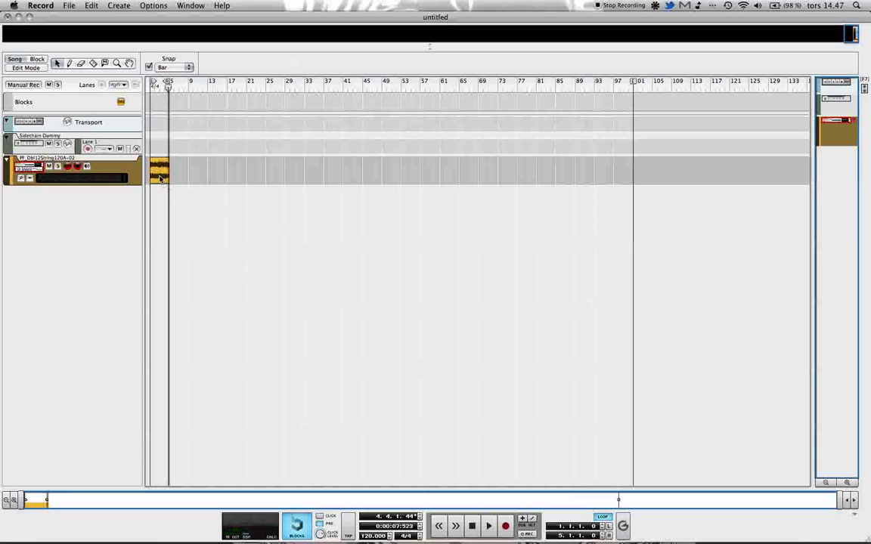
Duplicate the guitar recording into stacked comp lanes, moving the top copy about three beats earlier
double_click(160, 178)
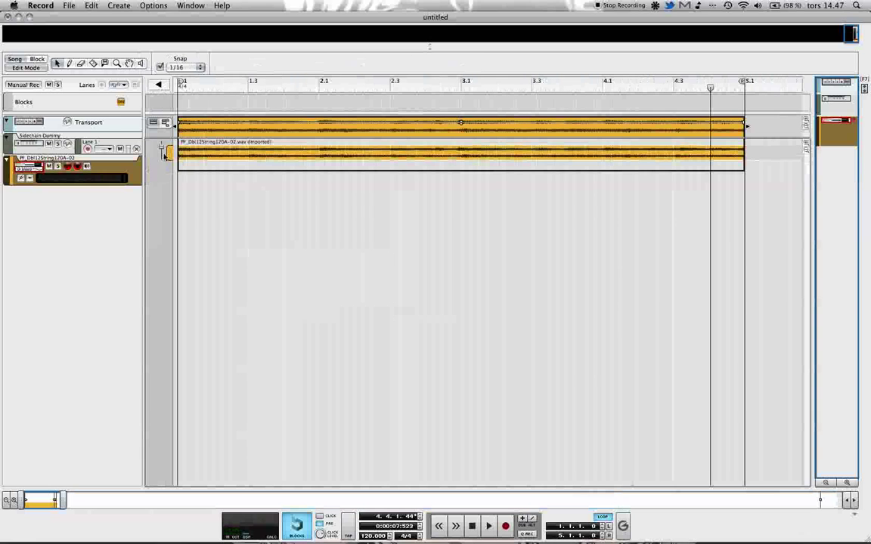
left_click(167, 123)
left_click(212, 179)
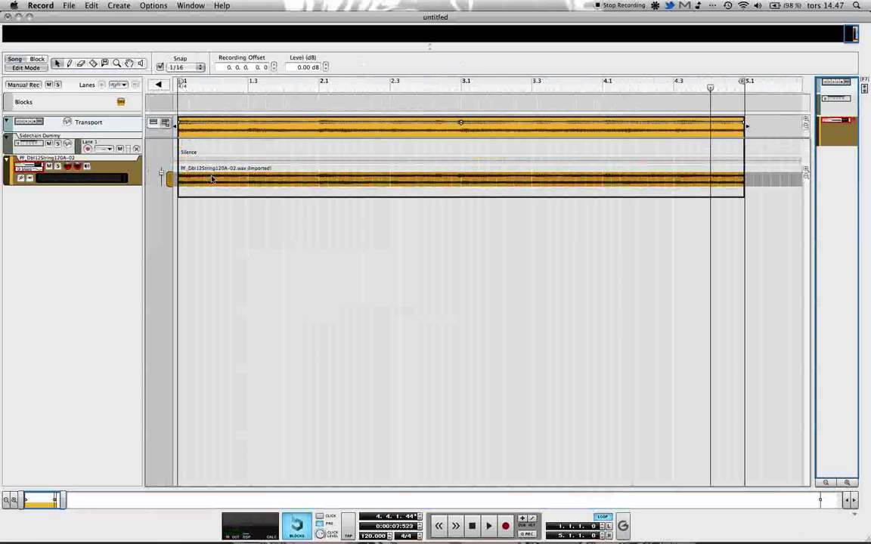
key("super+d")
key("super+d")
key("super+d")
key("super+d")
key("super+d")
key("super+d")
key("super+d")
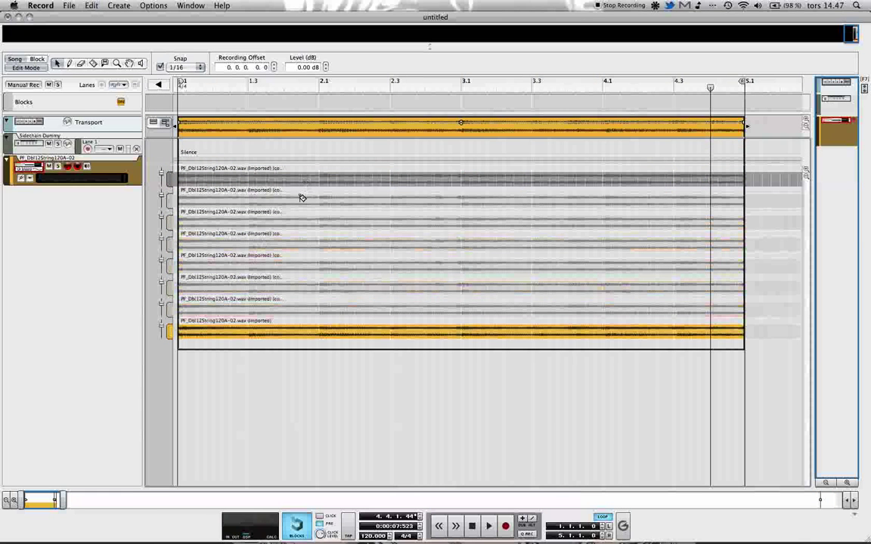
key("super+d")
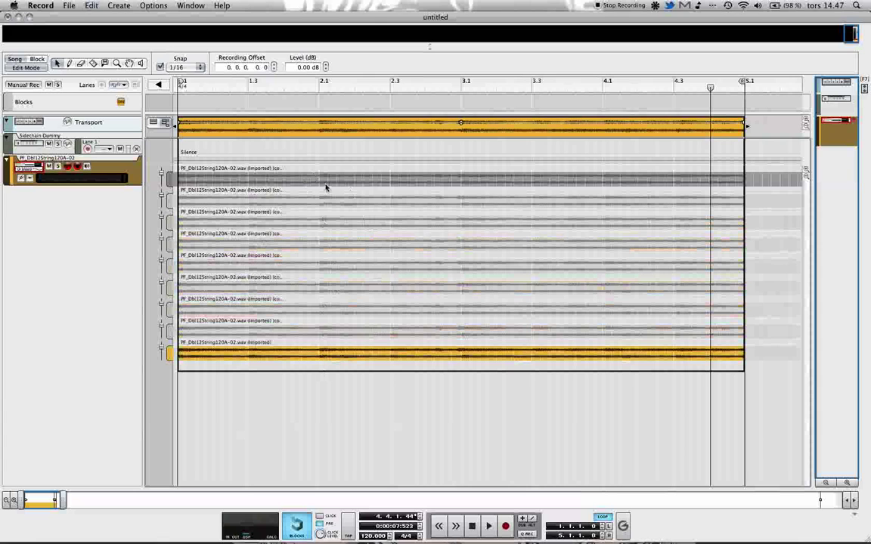
left_click_drag(343, 185, 208, 304)
Razor-cut the first short stutter slices from lanes 1, 3, 4, 7, 8 and the bottom lane
left_click(82, 63)
left_click(92, 65)
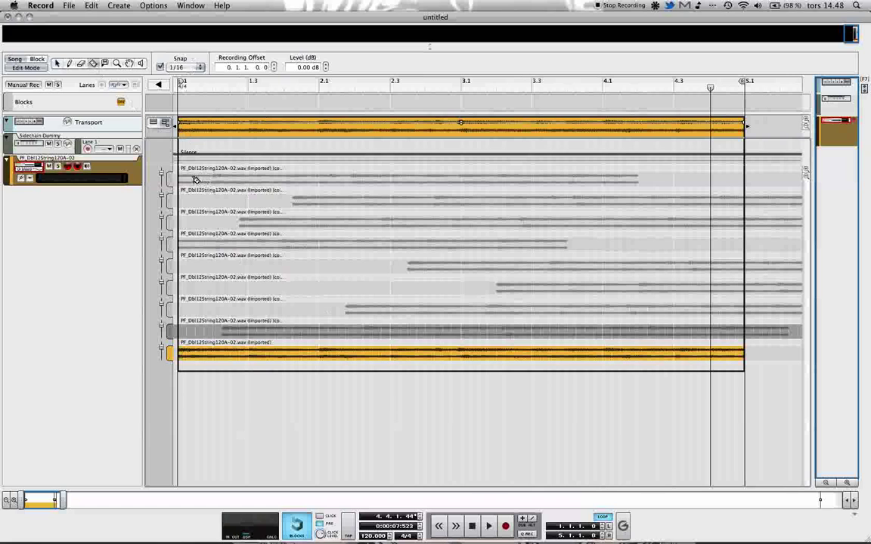
left_click_drag(195, 179, 204, 178)
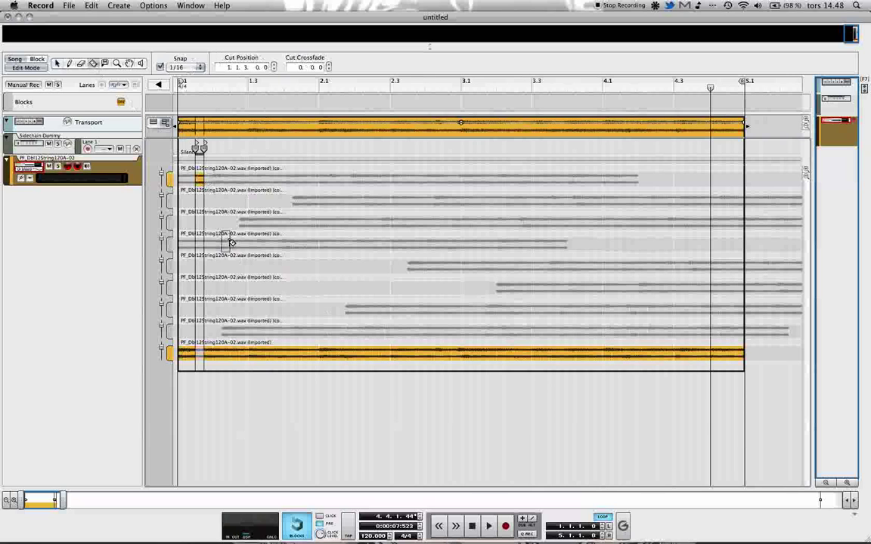
mouse_move(221, 243)
left_mouse_down()
mouse_move(275, 224)
mouse_move(266, 248)
left_mouse_up()
left_click_drag(293, 330, 303, 330)
left_click_drag(319, 244, 328, 245)
left_click_drag(345, 310, 355, 310)
left_click_drag(371, 224, 390, 223)
left_click(409, 309)
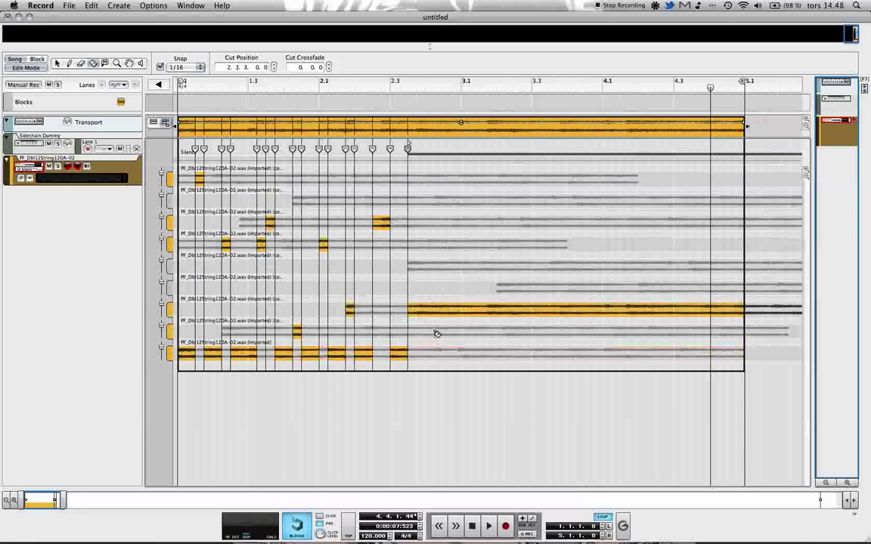
left_click_drag(435, 352, 443, 353)
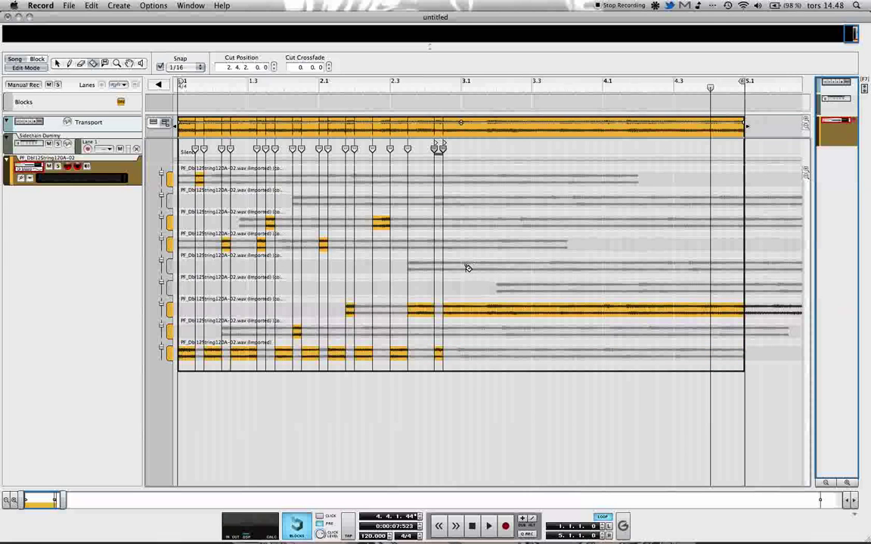
Cut further slices from lanes 1 through 7, then play the chopped comp from the start
mouse_move(461, 266)
left_mouse_down()
mouse_move(505, 287)
mouse_move(595, 293)
mouse_move(569, 266)
left_mouse_up()
left_click(594, 290)
left_click_drag(522, 243, 531, 244)
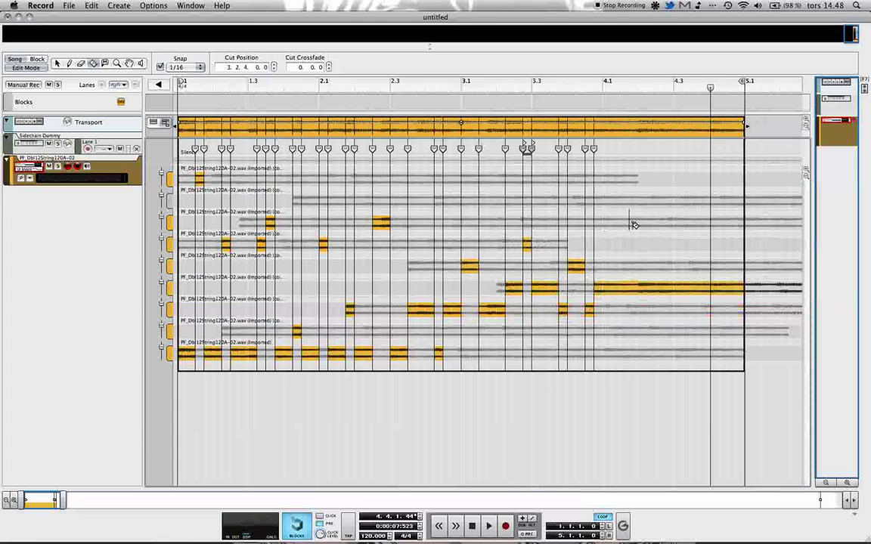
left_click(629, 223)
left_click_drag(664, 200, 682, 200)
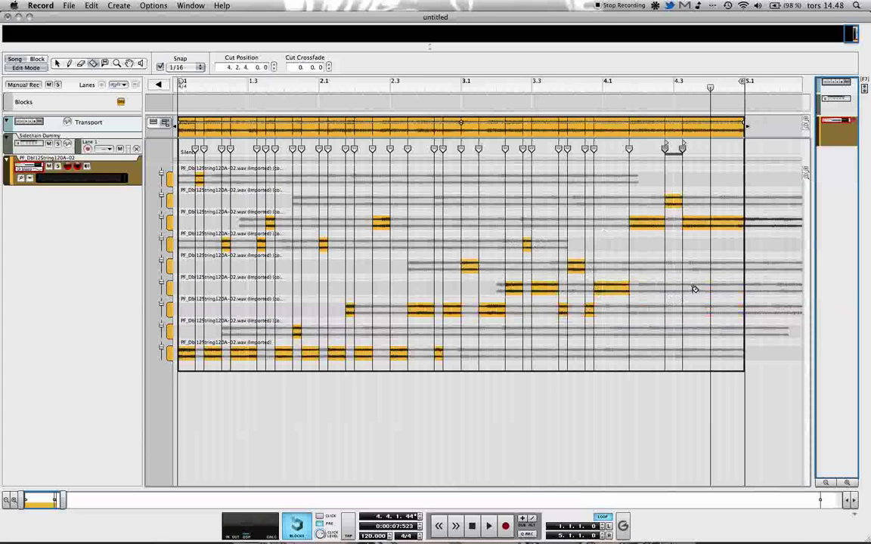
left_click_drag(710, 289, 718, 290)
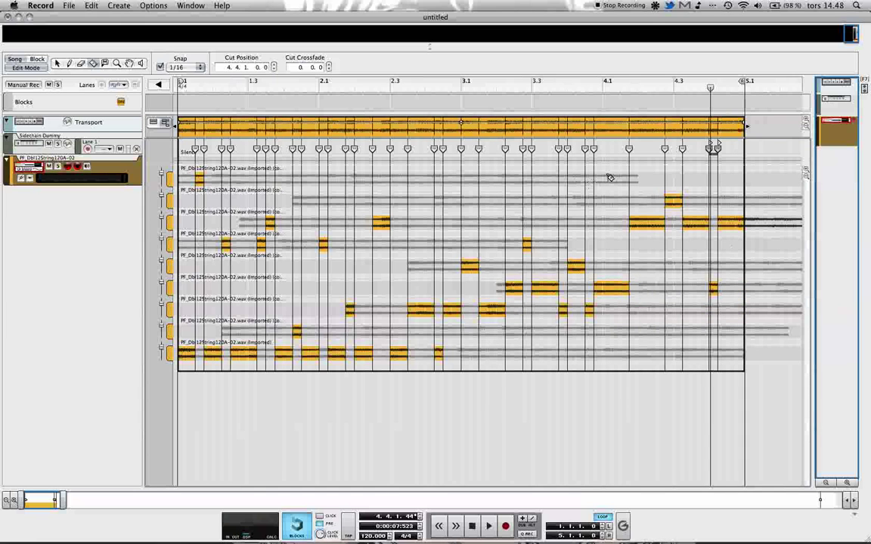
left_click_drag(618, 178, 619, 179)
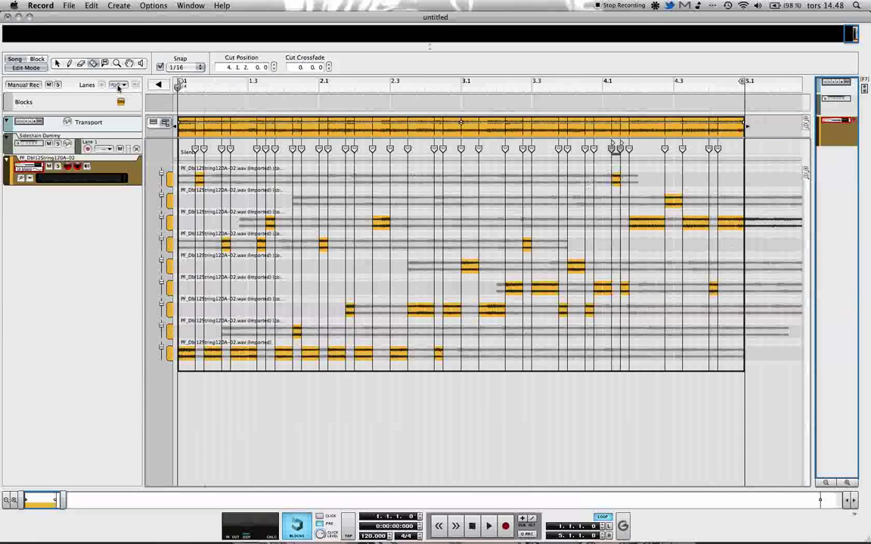
key("Return")
key("space")
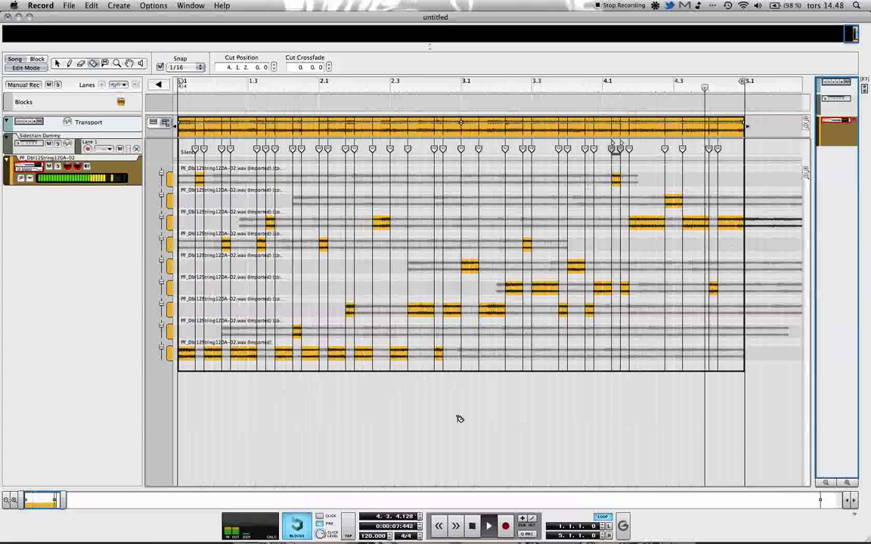
Leave block editing and browse the rack's new-instrument browser to the When Alien Drum Robots Attack! refill
left_click(16, 60)
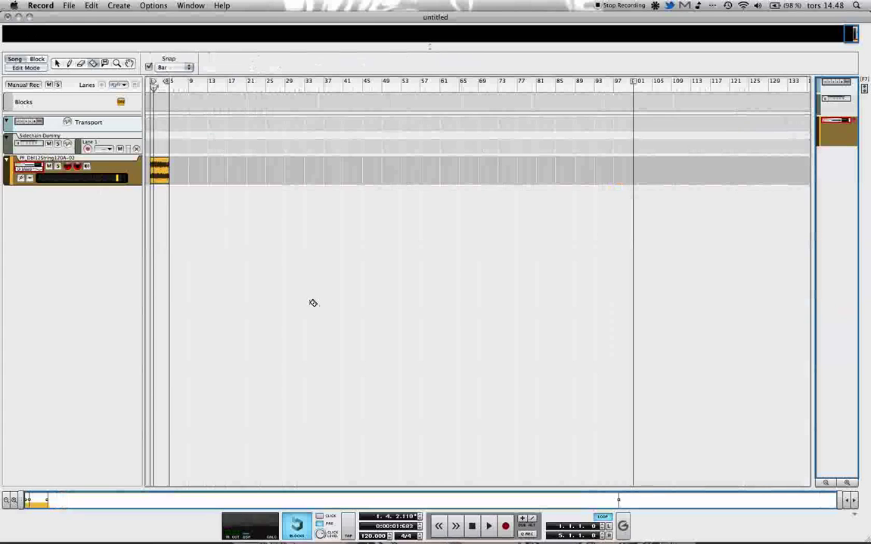
key("q")
key("F6")
right_click(130, 408)
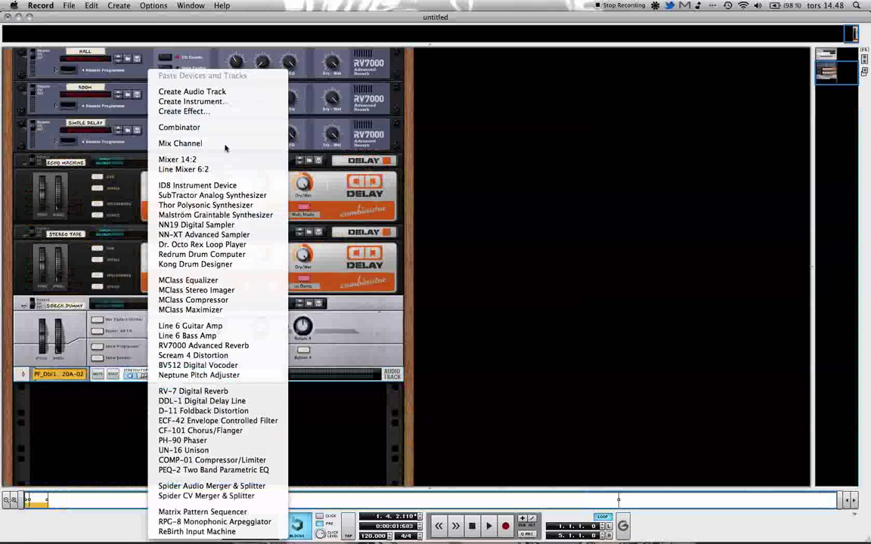
left_click(225, 101)
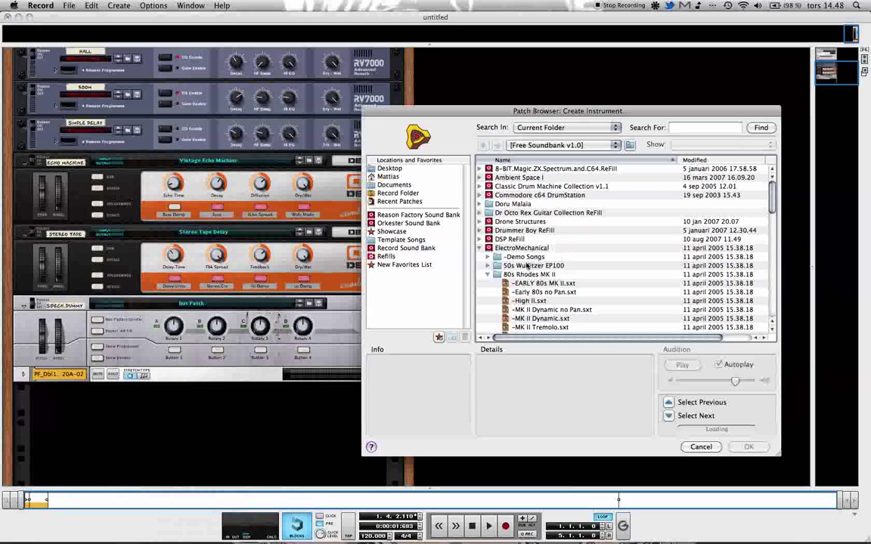
left_click(480, 250)
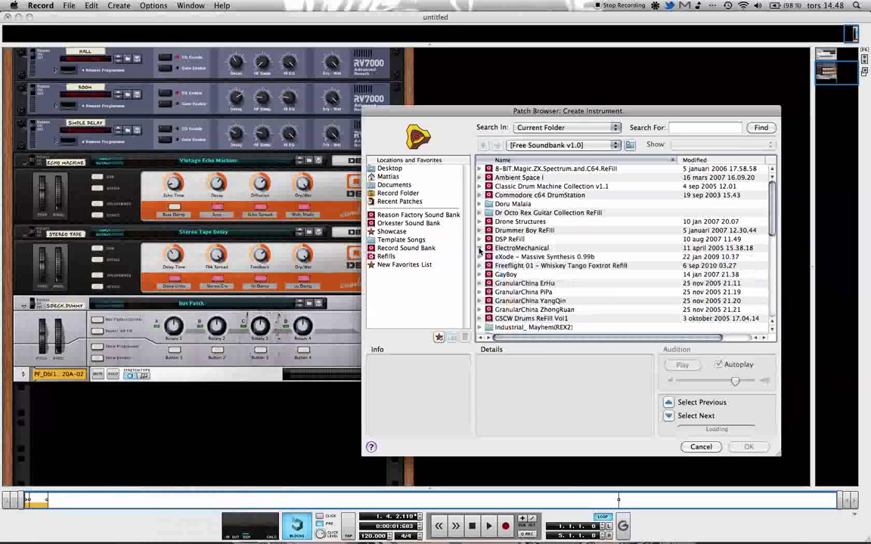
left_click(401, 257)
double_click(542, 224)
left_click(544, 319)
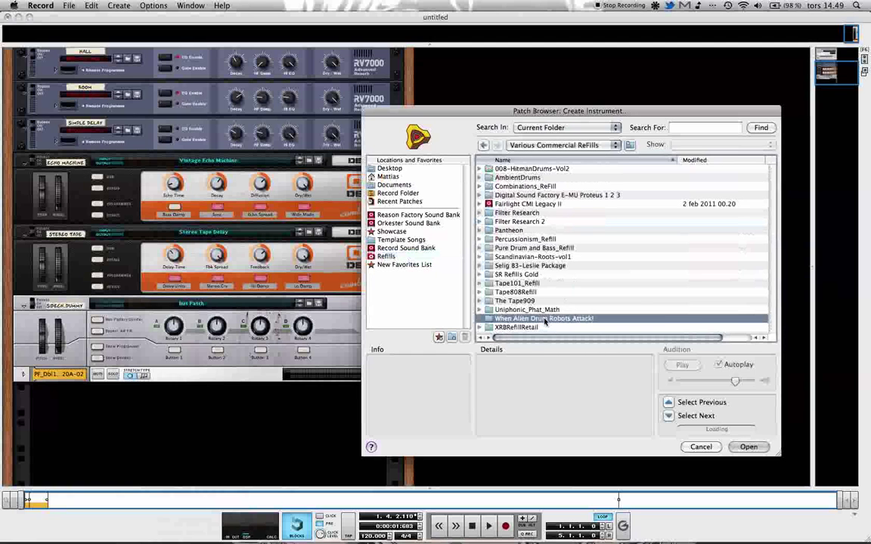
double_click(545, 319)
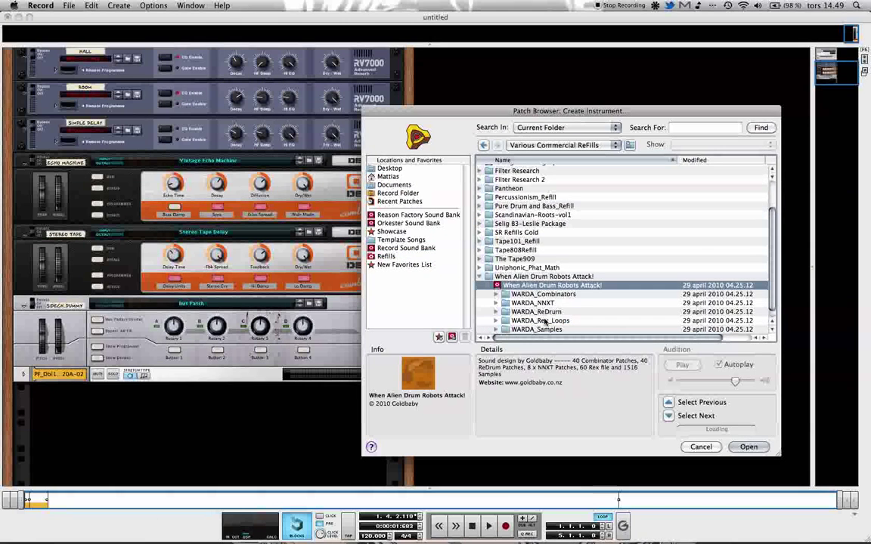
Load the 134bpm_Fat909 combinator patch and return to the sequencer
double_click(544, 320)
scroll(546, 287, "down", 5)
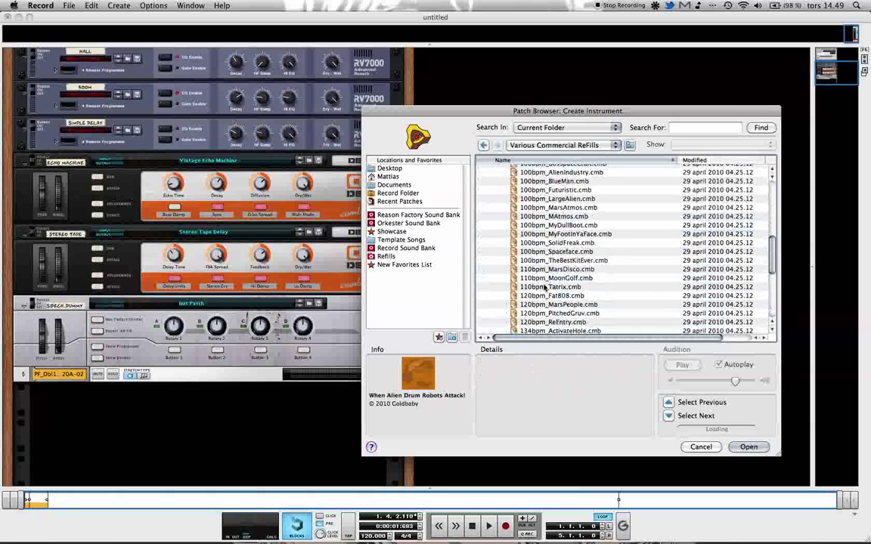
scroll(546, 281, "down", 3)
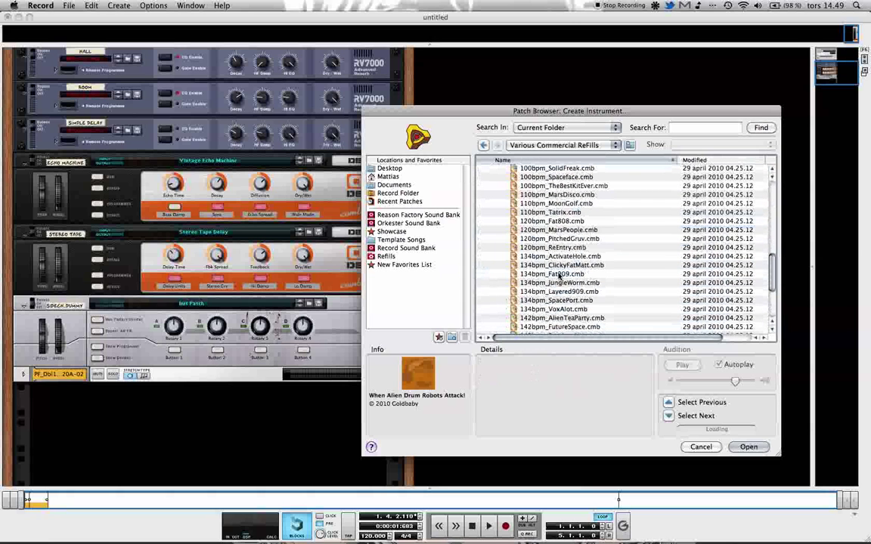
double_click(559, 275)
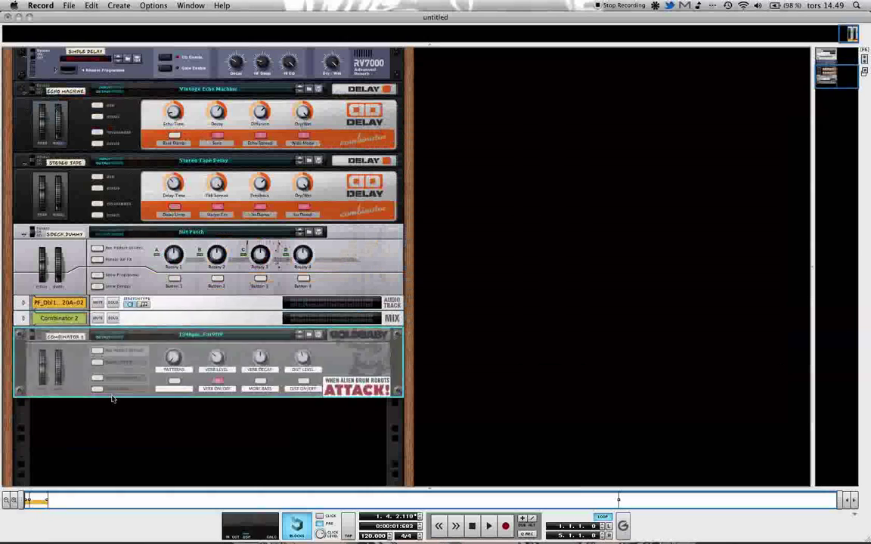
left_click(98, 389)
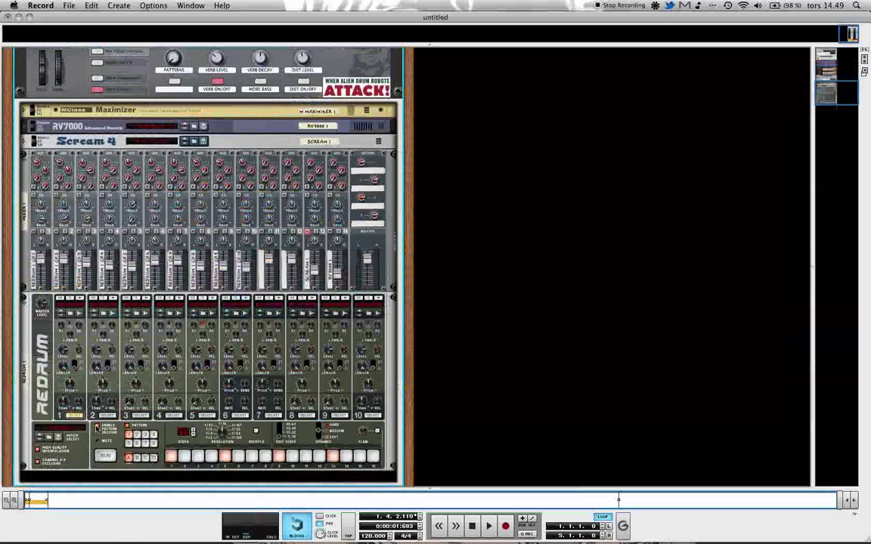
left_click(97, 90)
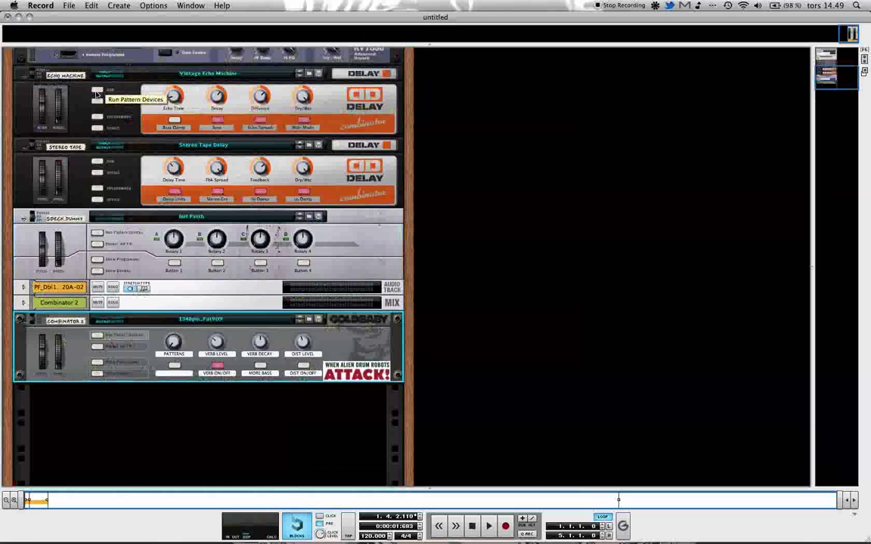
key("F7")
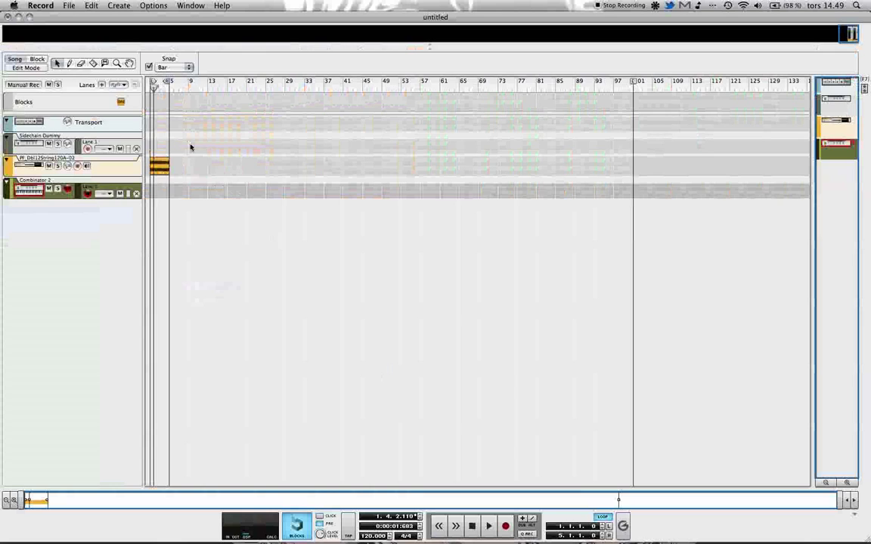
Draw a clip at bar 1 on Combinator 2 and pencil in C1 notes, including one at 1.4.1
left_click(155, 189)
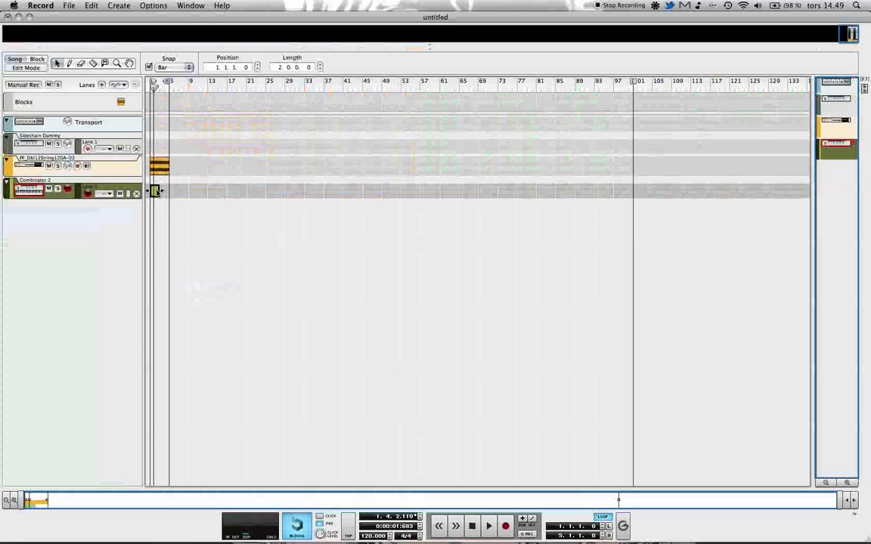
double_click(155, 189)
scroll(180, 313, "down", 2)
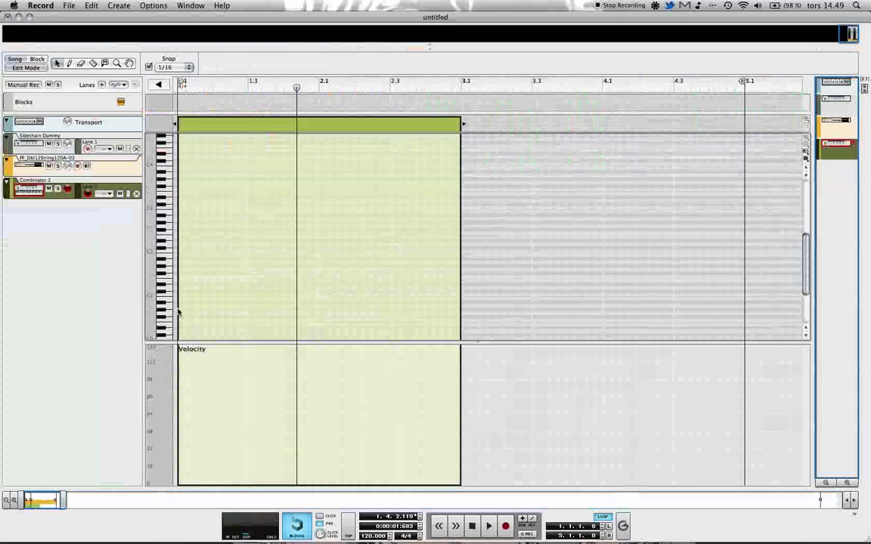
left_click(180, 295)
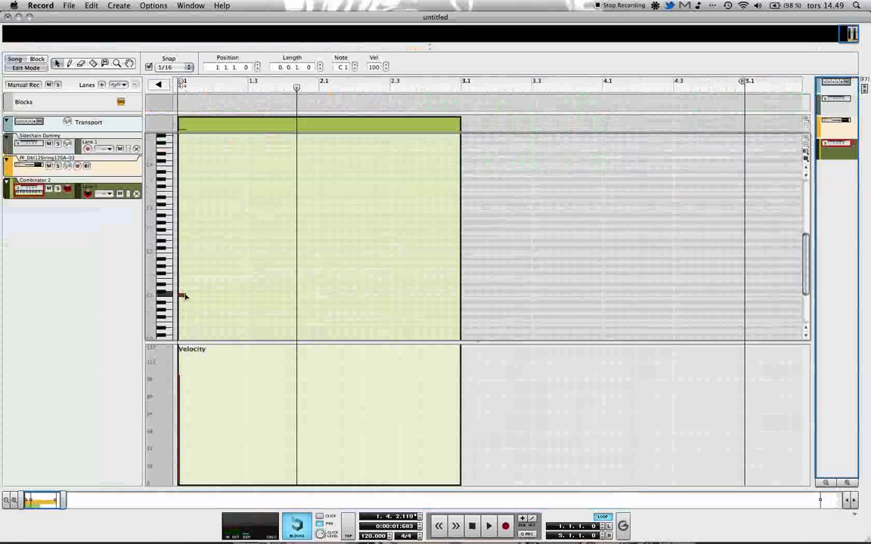
left_click_drag(181, 296, 252, 296)
left_click(288, 296)
Copy the two-bar clip so it repeats from bar 3, then play the new pattern
left_click_drag(311, 287, 198, 271)
left_click_drag(301, 302, 184, 270)
left_click(305, 268)
left_click(312, 78)
left_click(322, 84)
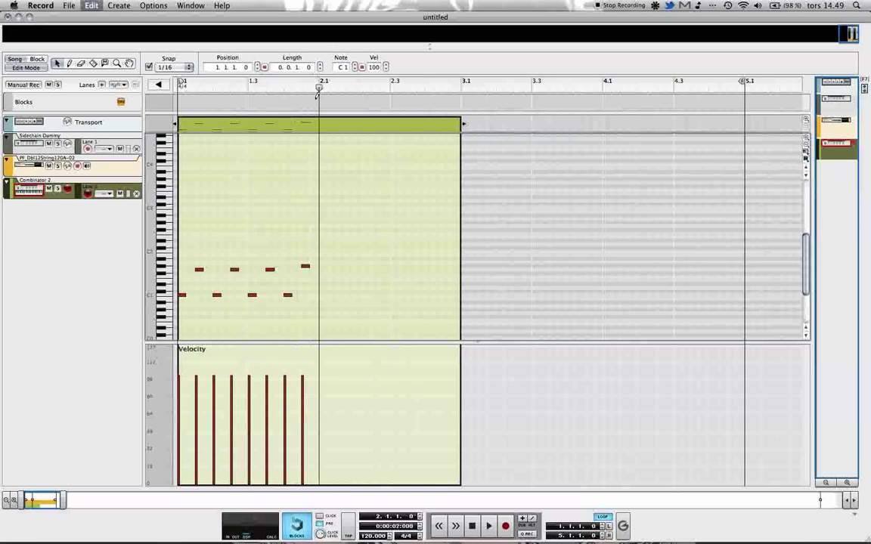
left_click_drag(272, 128, 525, 132)
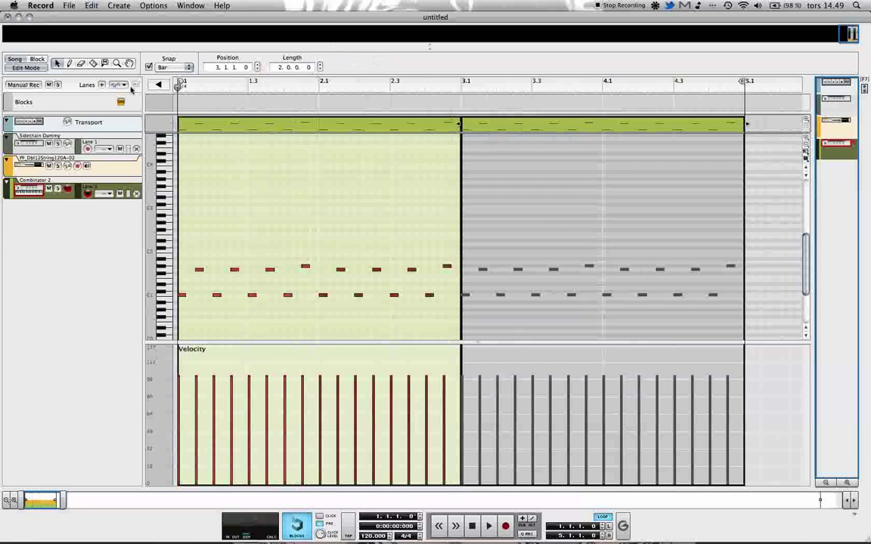
key("space")
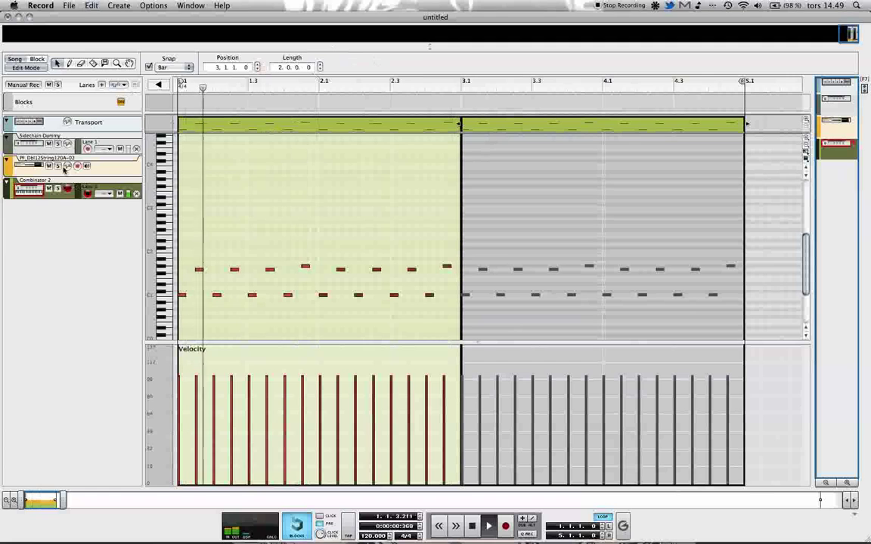
left_click(14, 60)
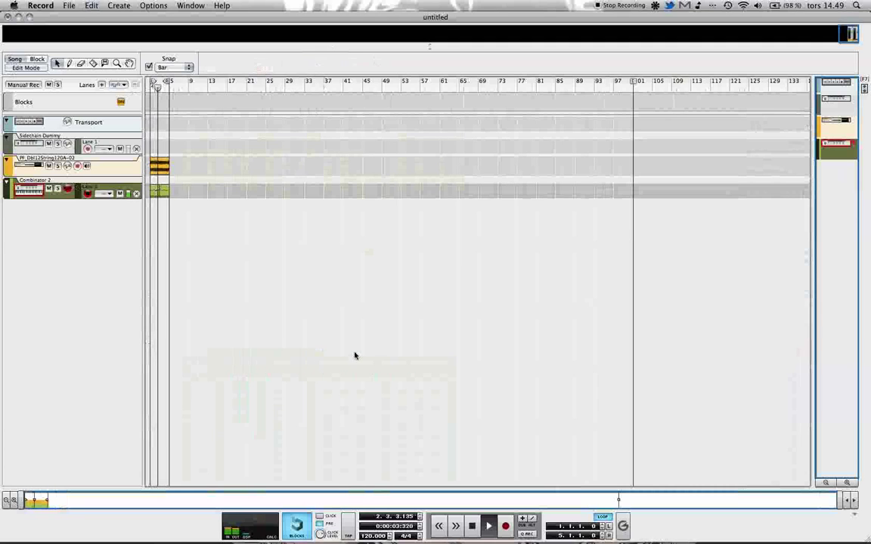
Insert an MClass Compressor on the guitar track and unfold the SIDECH.DUMMY combinator's devices
key("F6")
key("space")
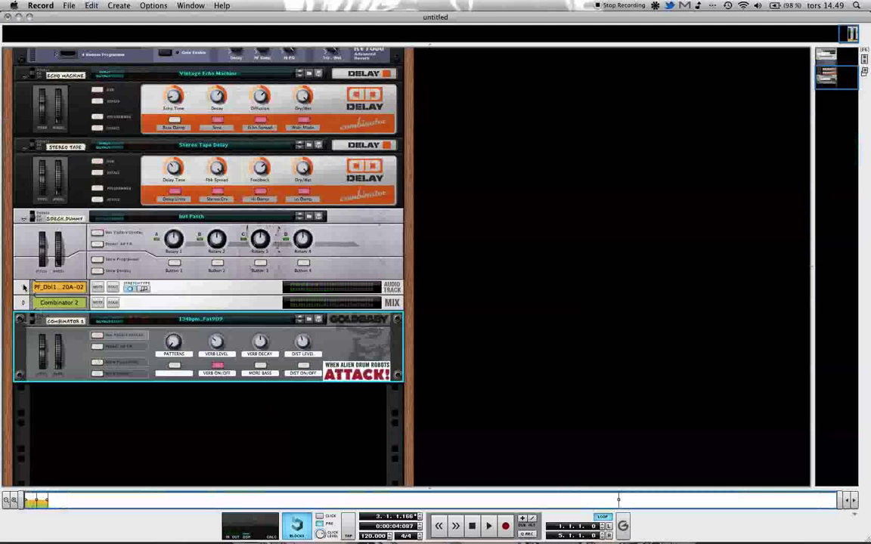
left_click(23, 287)
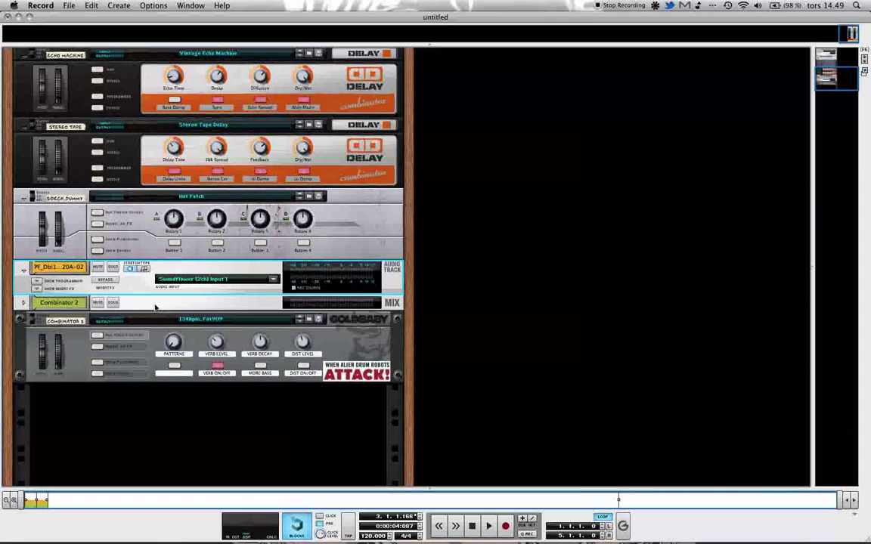
left_click(37, 290)
right_click(59, 302)
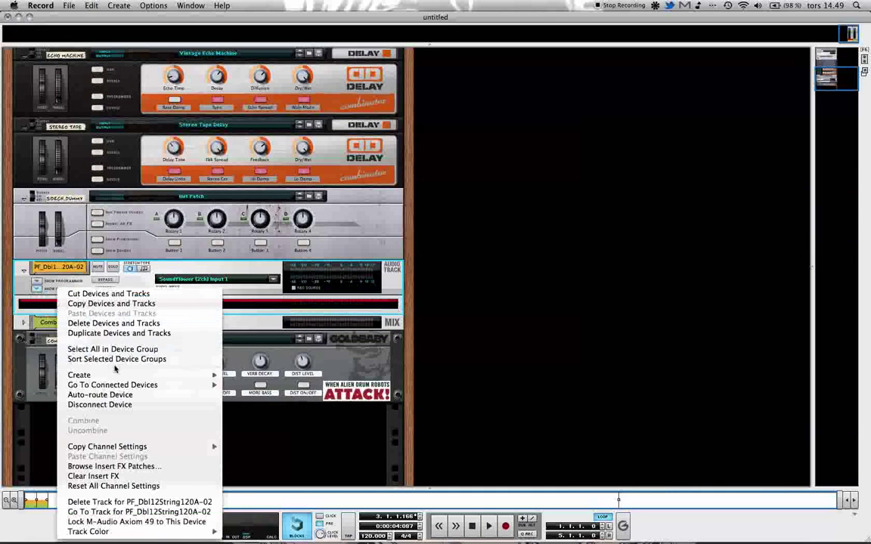
mouse_move(113, 374)
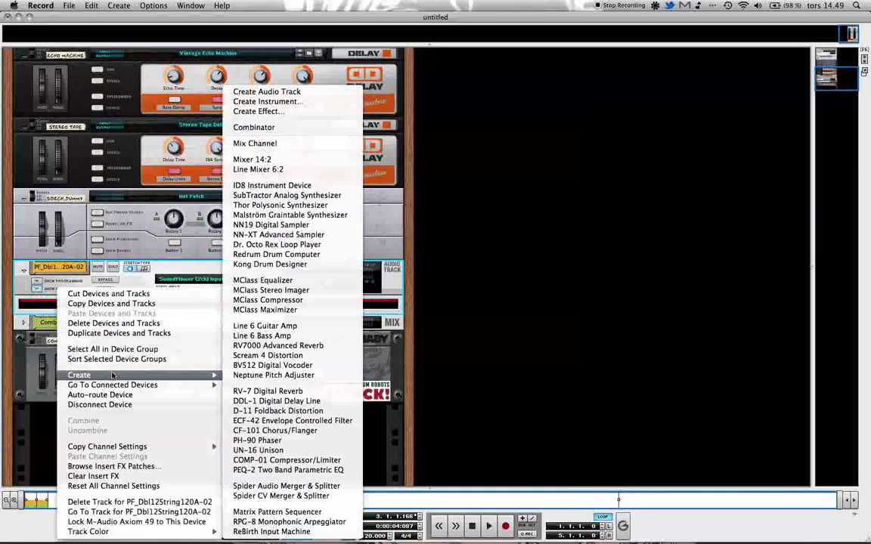
left_click(290, 300)
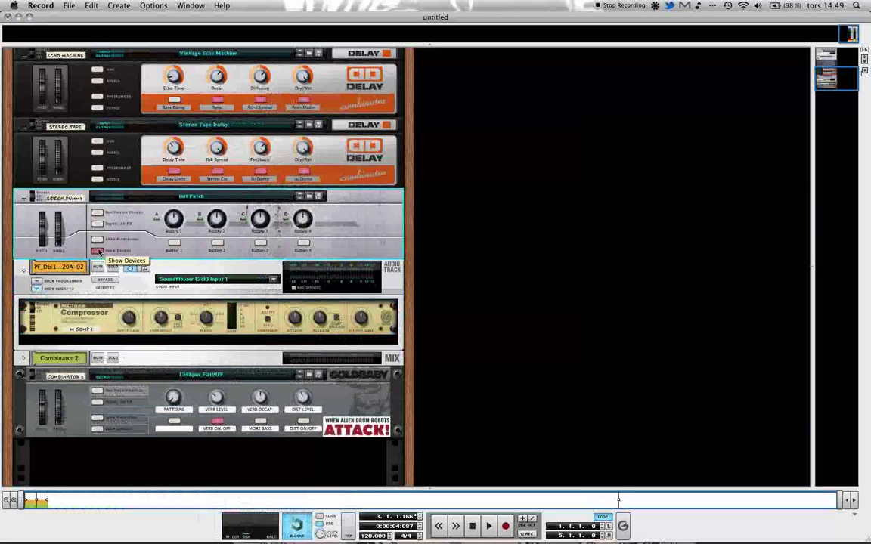
left_click(98, 251)
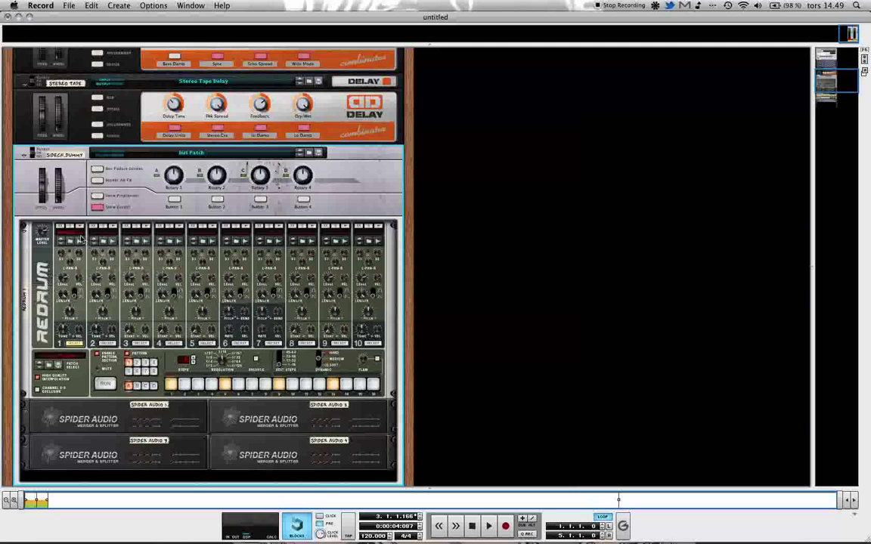
scroll(159, 321, "down", 3)
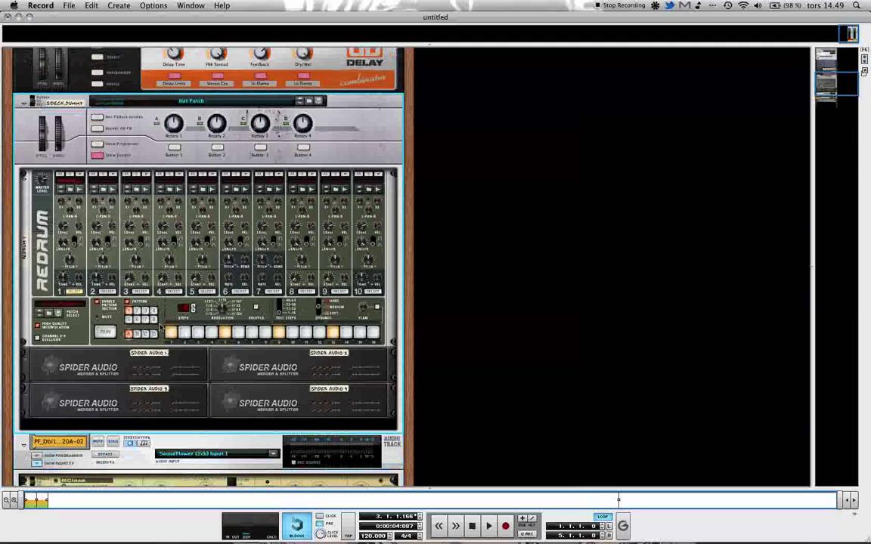
On the back of the rack, cable a Spider Audio 1 output into the MClass Compressor
key("Tab")
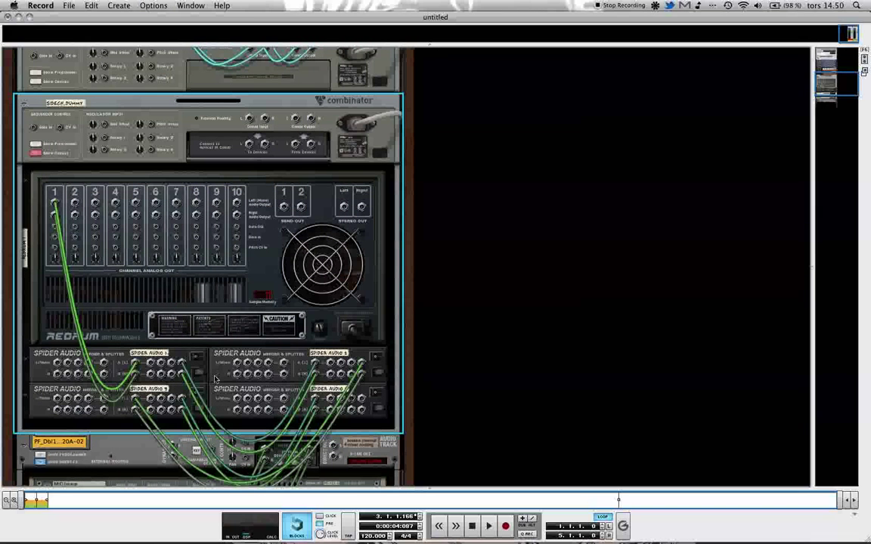
scroll(224, 377, "down", 3)
scroll(221, 374, "down", 2)
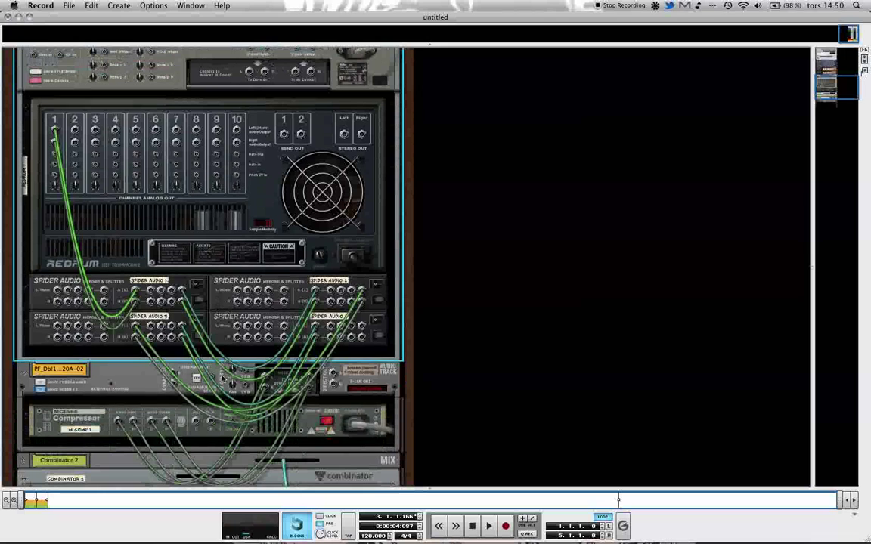
left_click_drag(149, 298, 195, 429)
Flip the rack to the front, hide the combinator devices, play the song, and show the mixer
key("Tab")
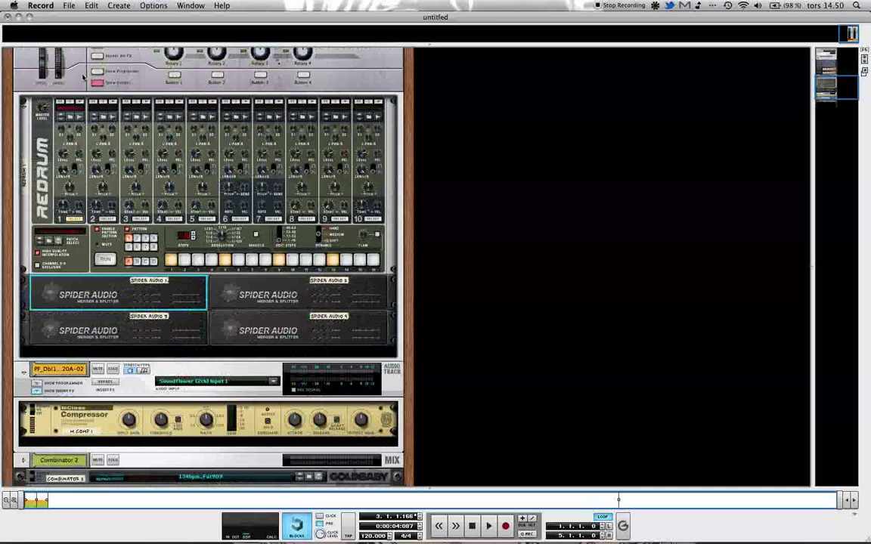
left_click(95, 82)
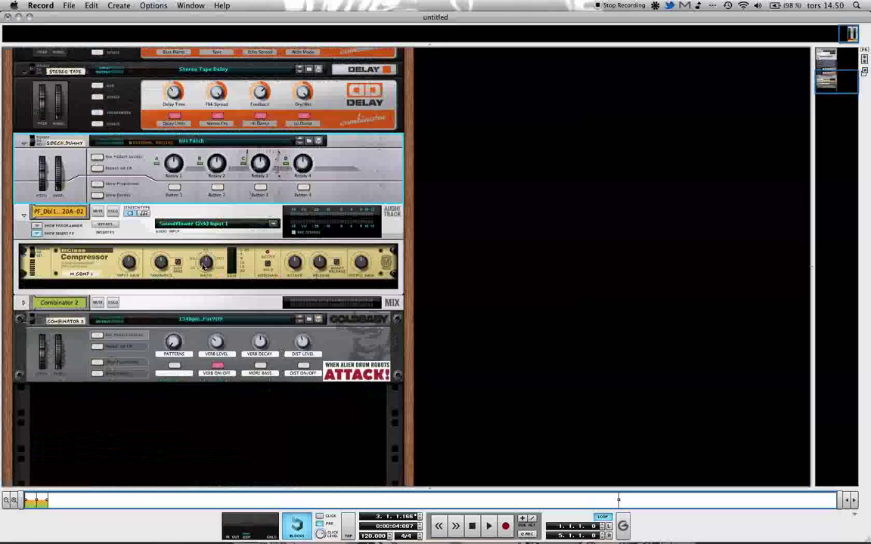
key("space")
mouse_move(169, 279)
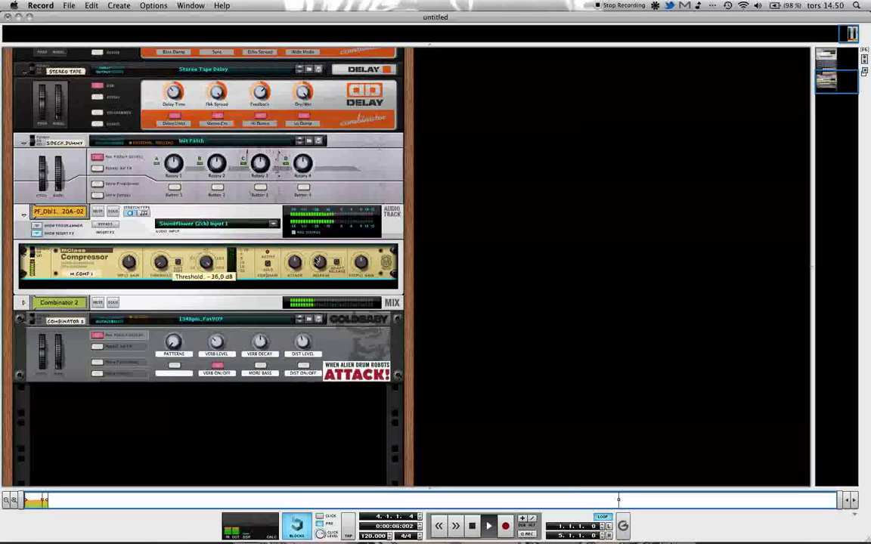
mouse_move(298, 281)
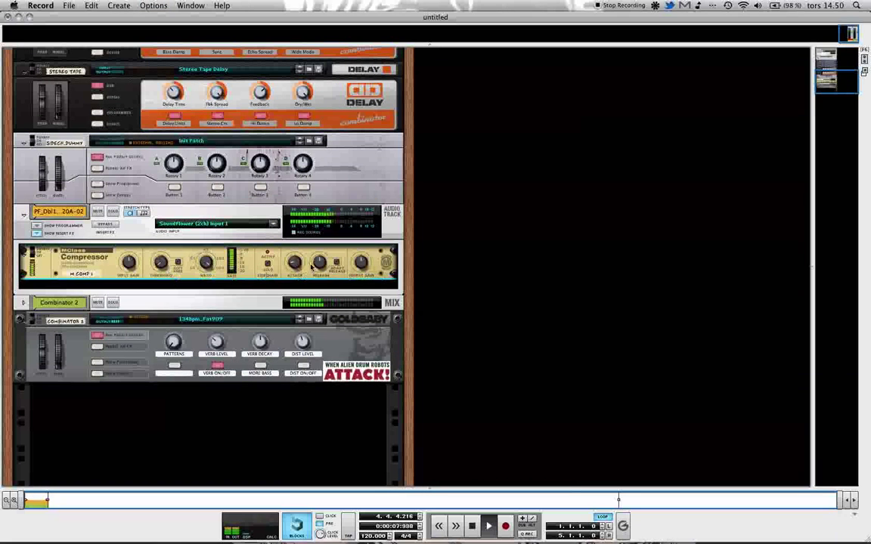
mouse_move(337, 285)
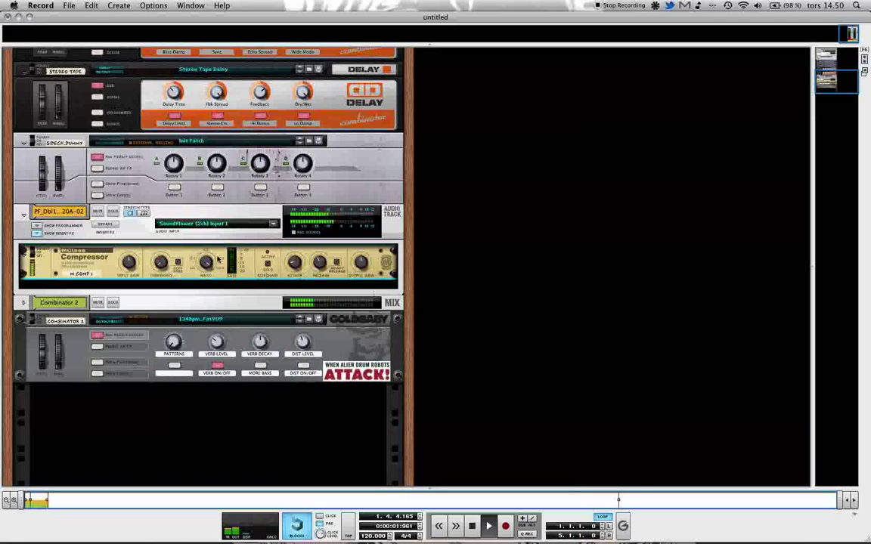
mouse_move(202, 269)
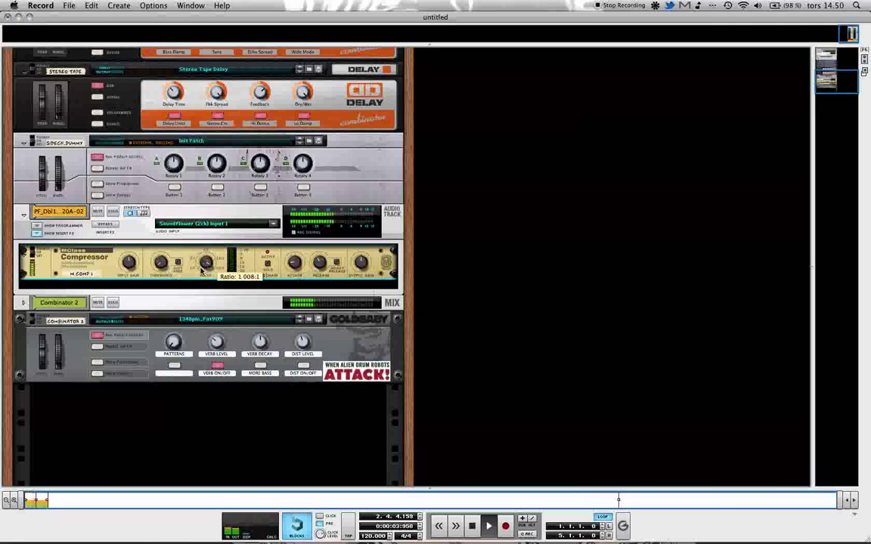
key("F5")
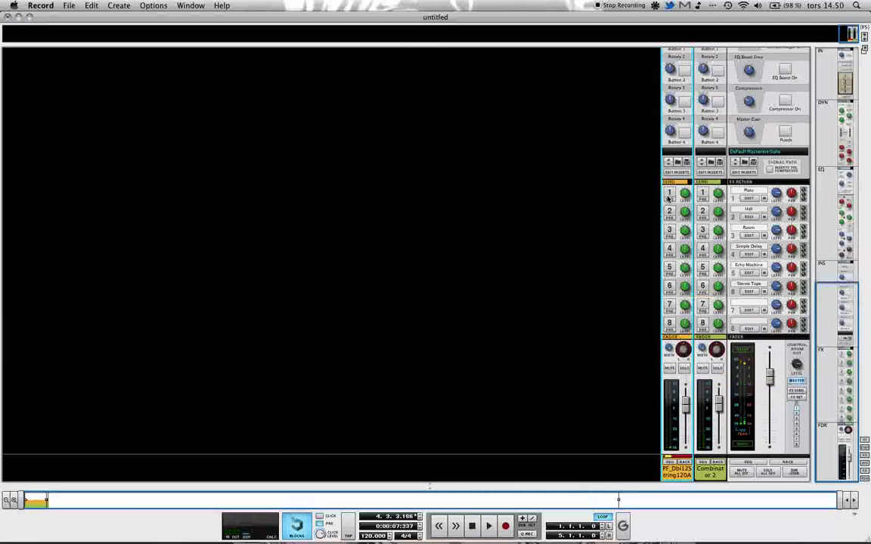
Solo the guitar channel, lower its FX1 send to about -14.65 dB, and reduce the low-mid EQ frequency
mouse_move(686, 196)
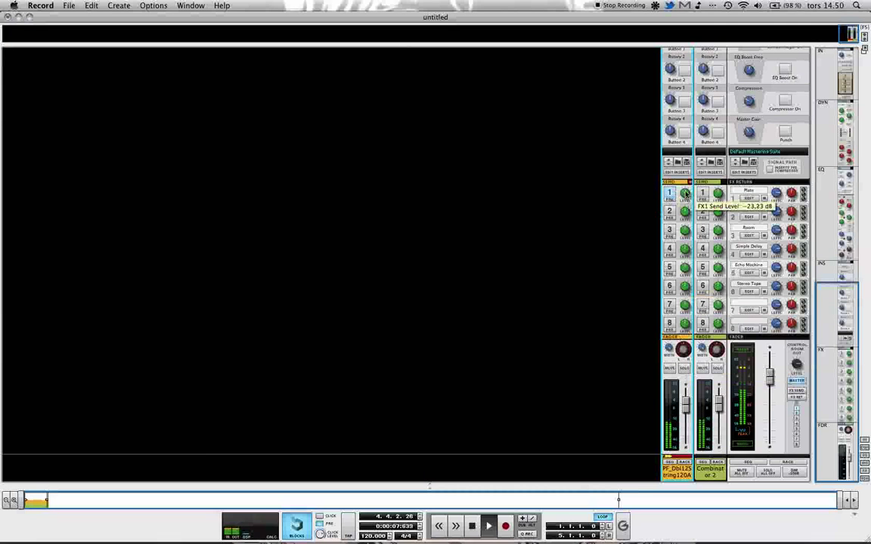
left_click(684, 369)
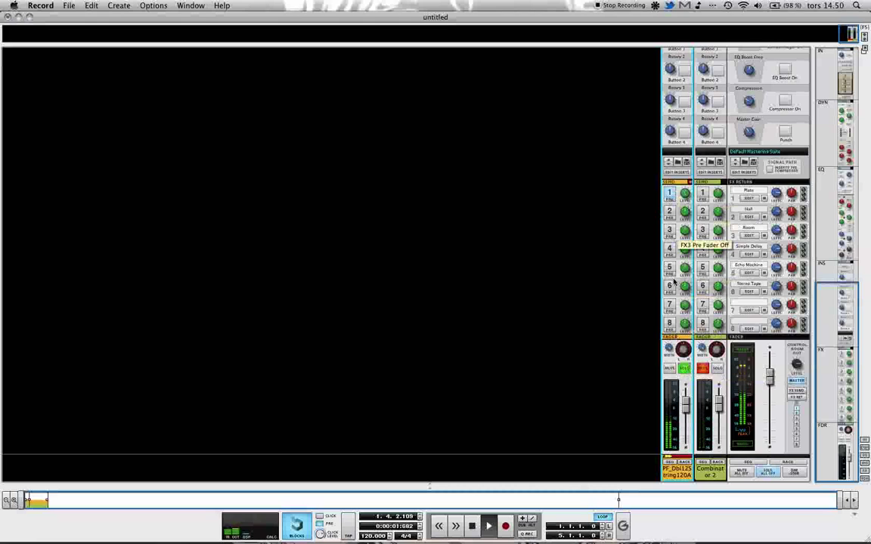
mouse_move(688, 189)
left_click_drag(686, 189, 687, 198)
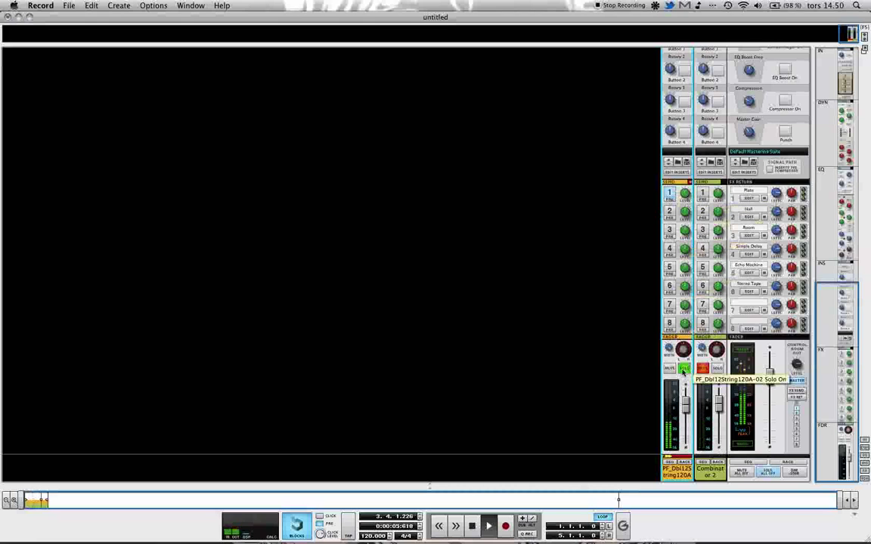
scroll(680, 321, "up", 3)
scroll(678, 320, "up", 7)
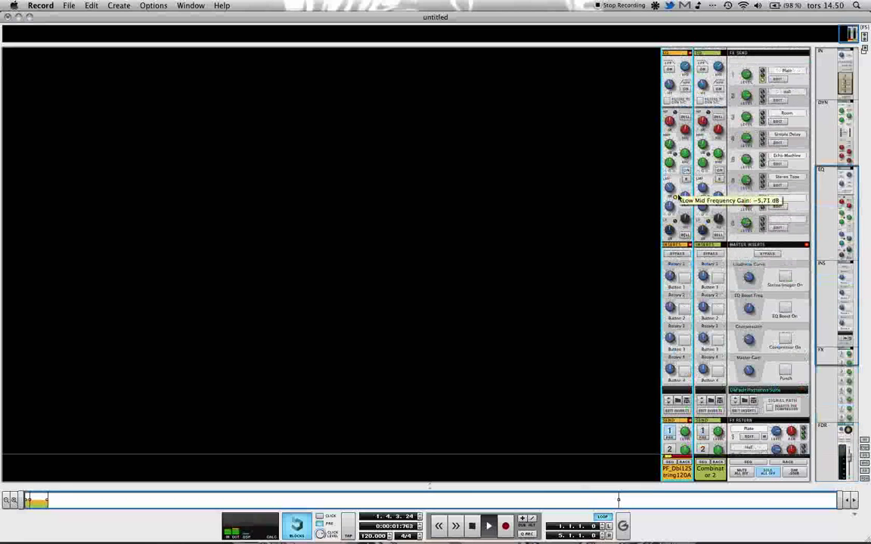
left_click_drag(683, 199, 683, 204)
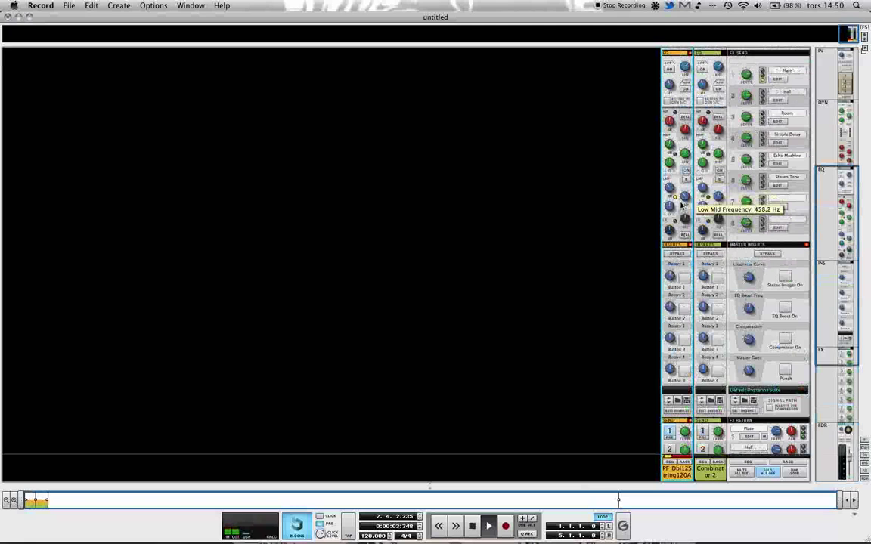
Clear the channel solo and mute, then return to the sequencer
scroll(677, 302, "down", 6)
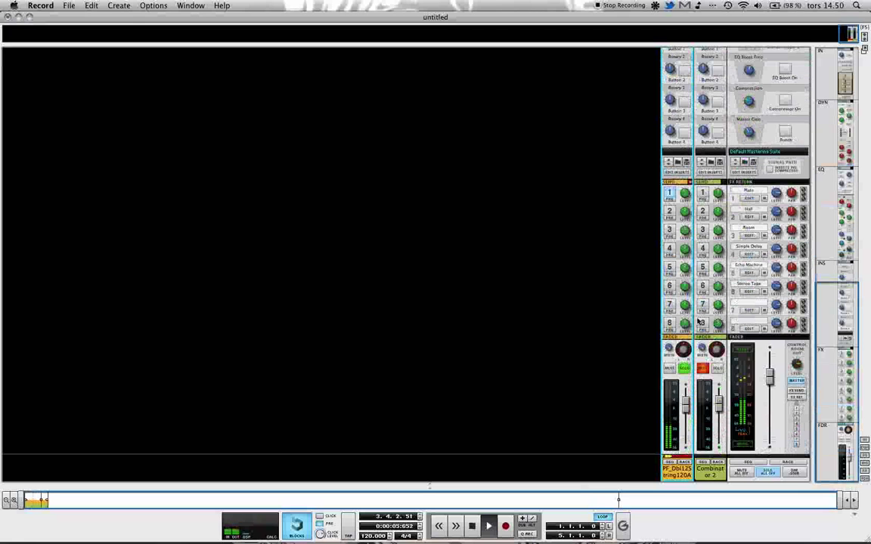
left_click(683, 368)
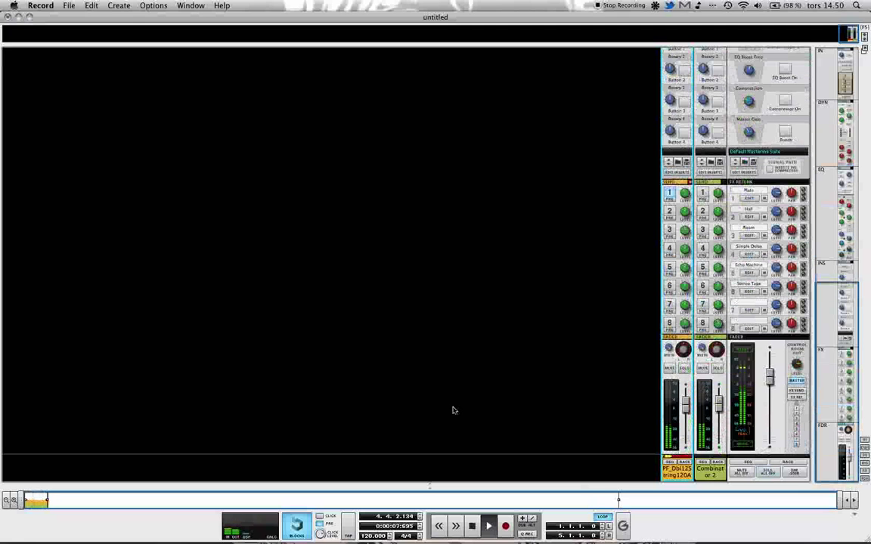
mouse_move(685, 406)
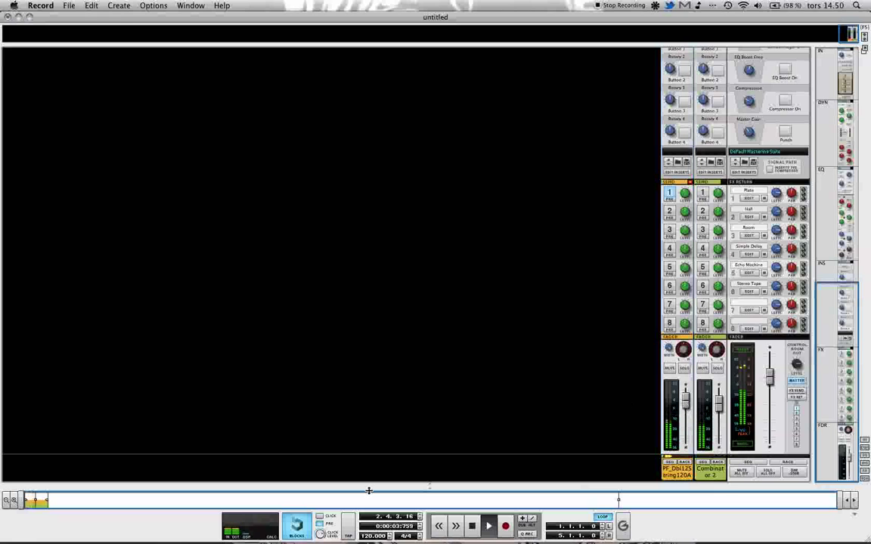
key("F7")
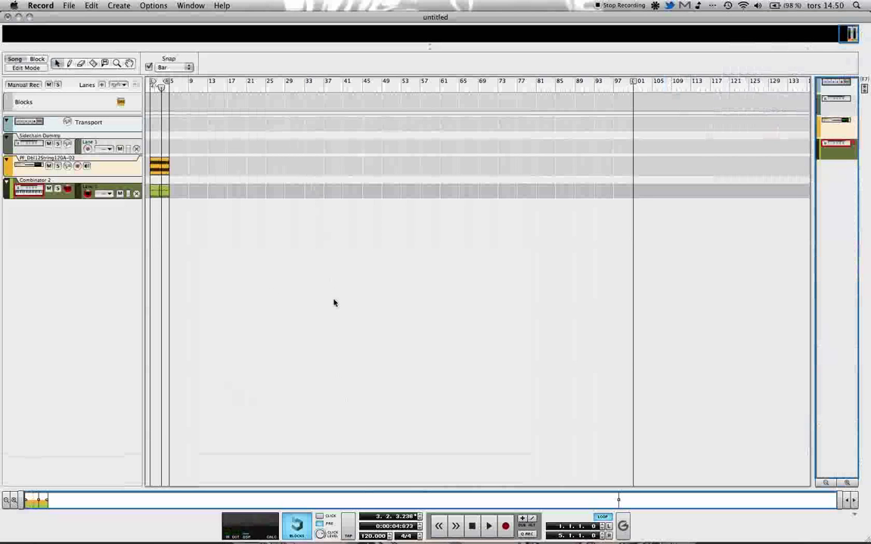
Create a rack instrument from [Free Soundbank v1.0] > ElectroMechanical > 80s Rhodes MK II > BrightN'Edgy MK II.cmb
key("F6")
scroll(454, 340, "up", 10)
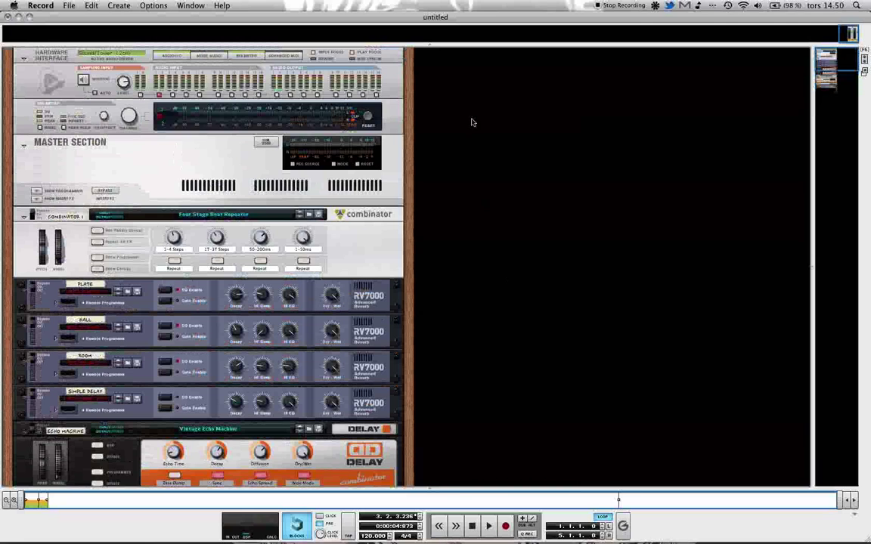
right_click(474, 68)
left_click(481, 101)
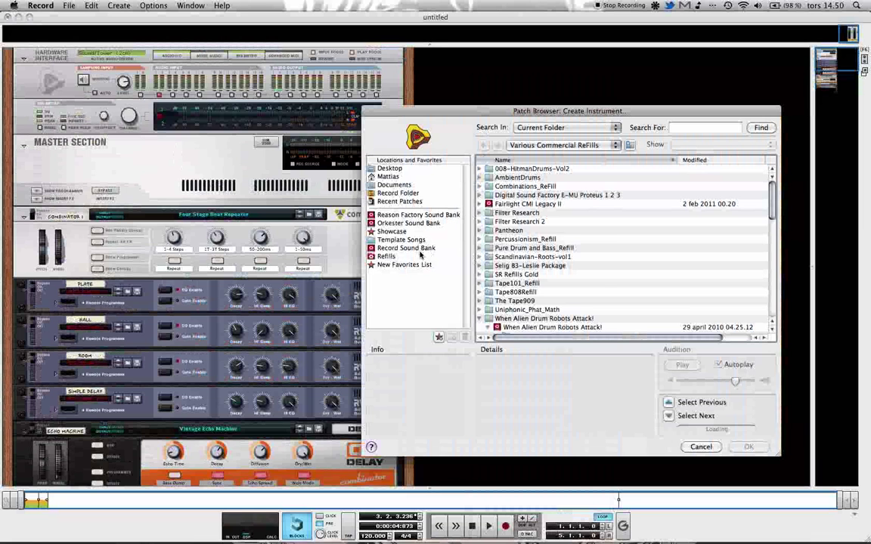
left_click(421, 258)
double_click(514, 170)
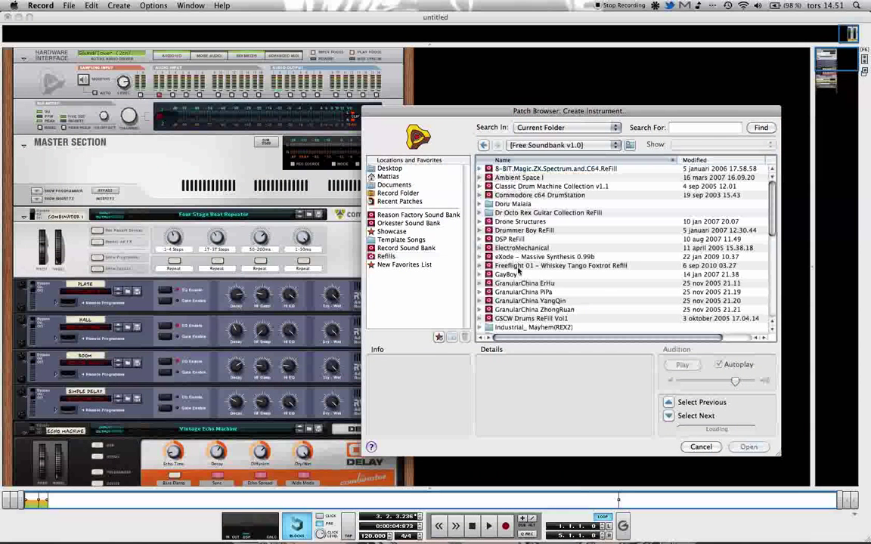
double_click(519, 248)
left_click(539, 188)
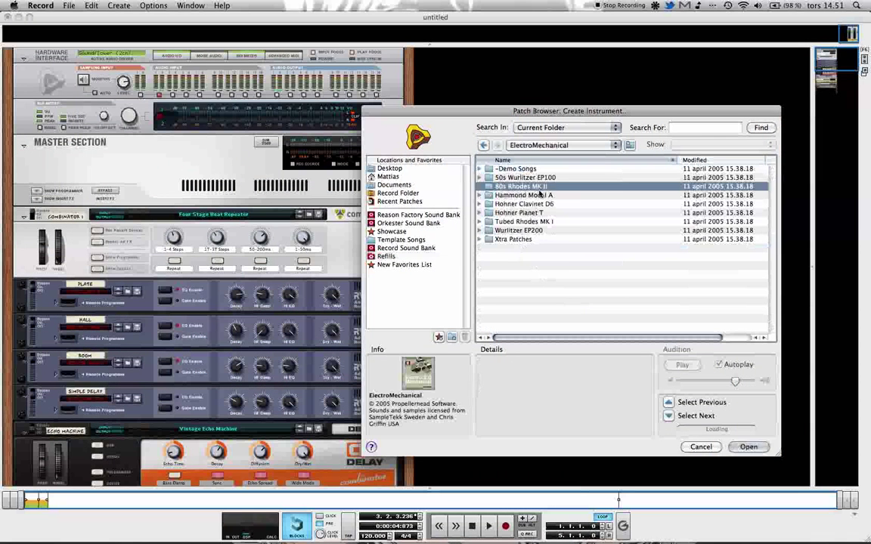
key("Right")
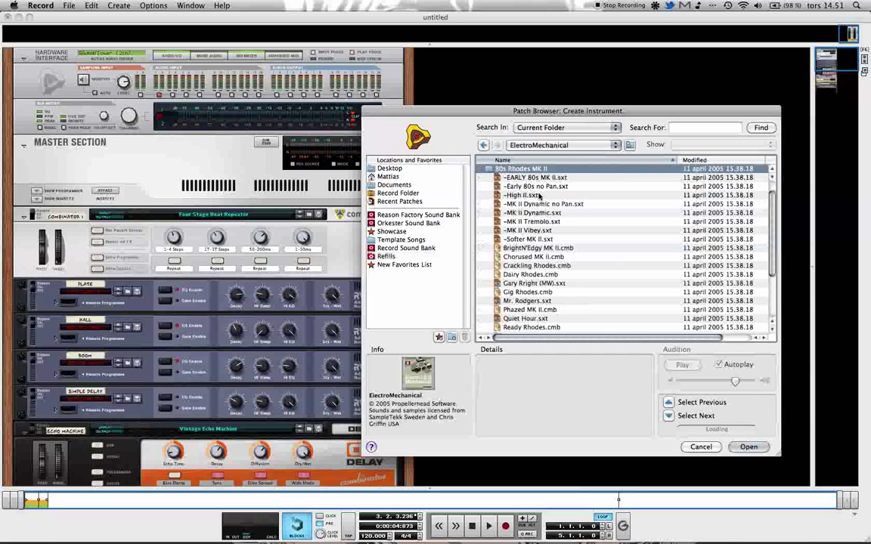
double_click(543, 250)
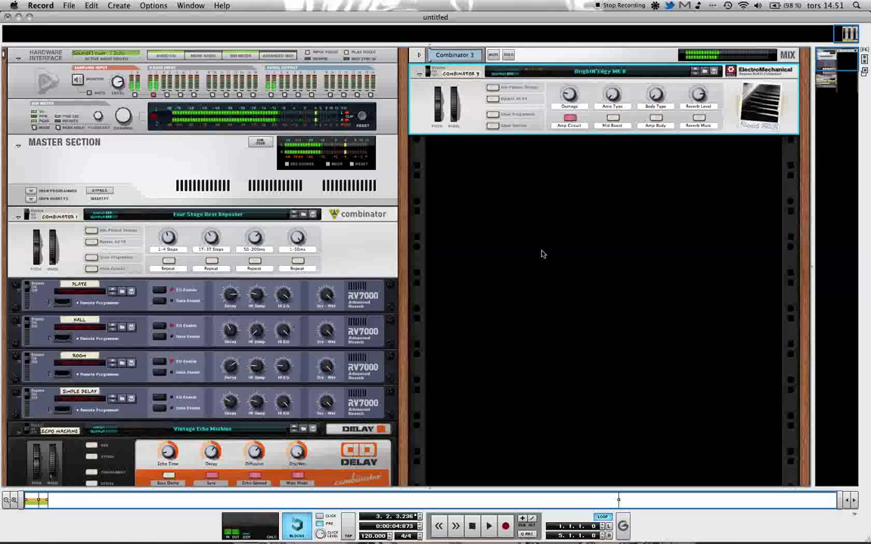
Record a 4-bar clip from the song start on the Combinator 3 track
key("F7")
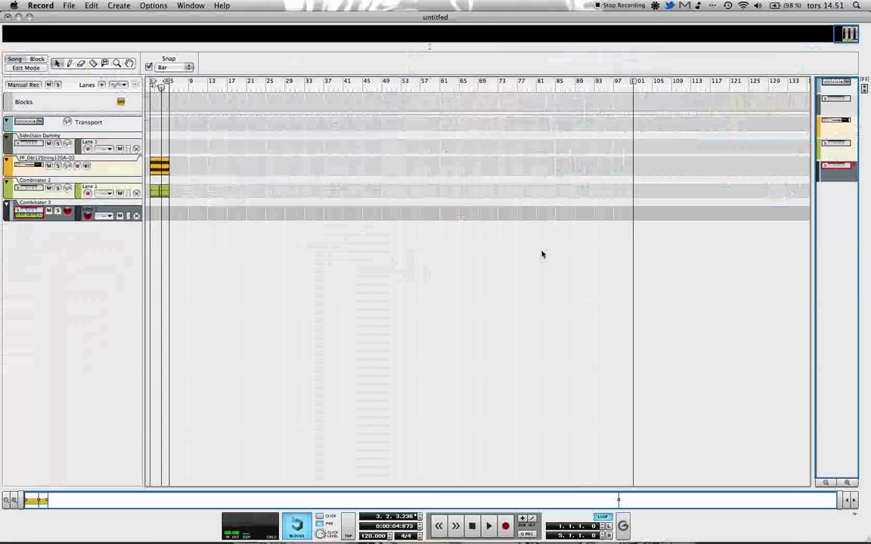
double_click(478, 526)
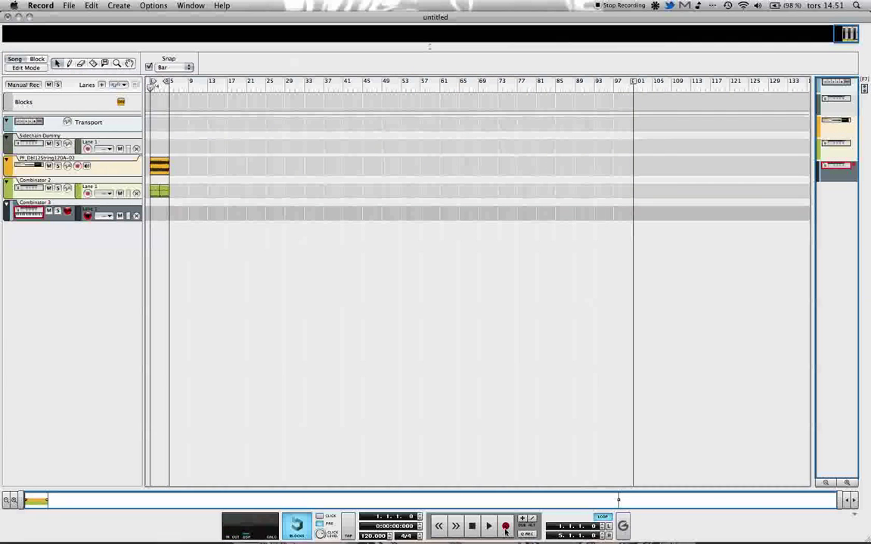
left_click(506, 528)
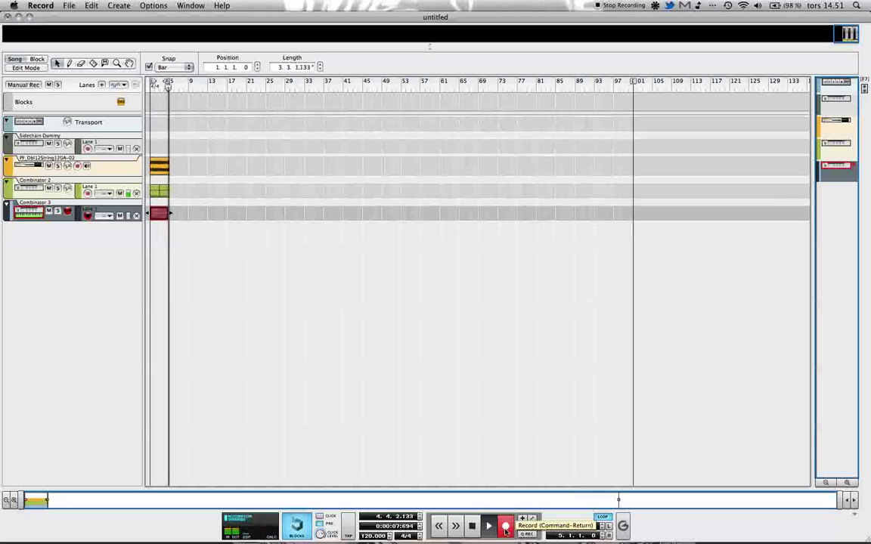
left_click(506, 527)
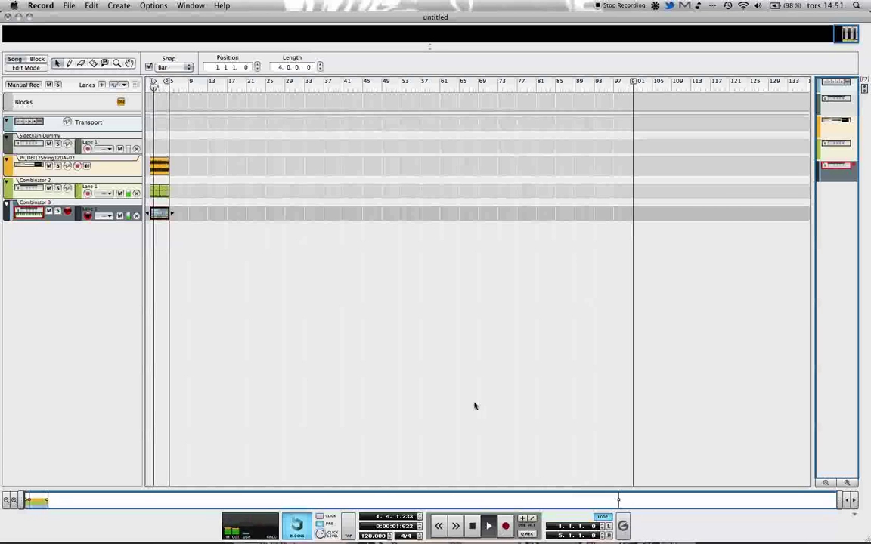
Briefly toggle the rack view and Tool Window, then deselect the recorded clip
key("F6")
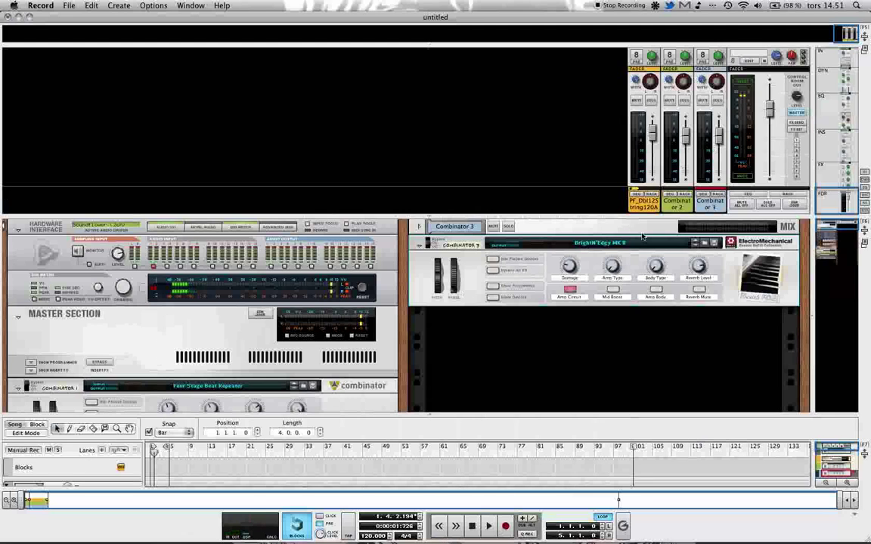
key("F6")
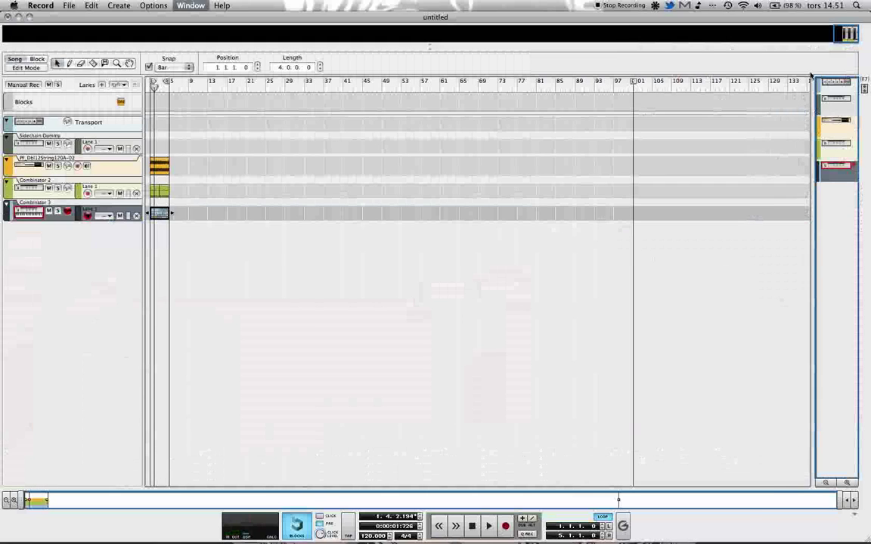
key("F8")
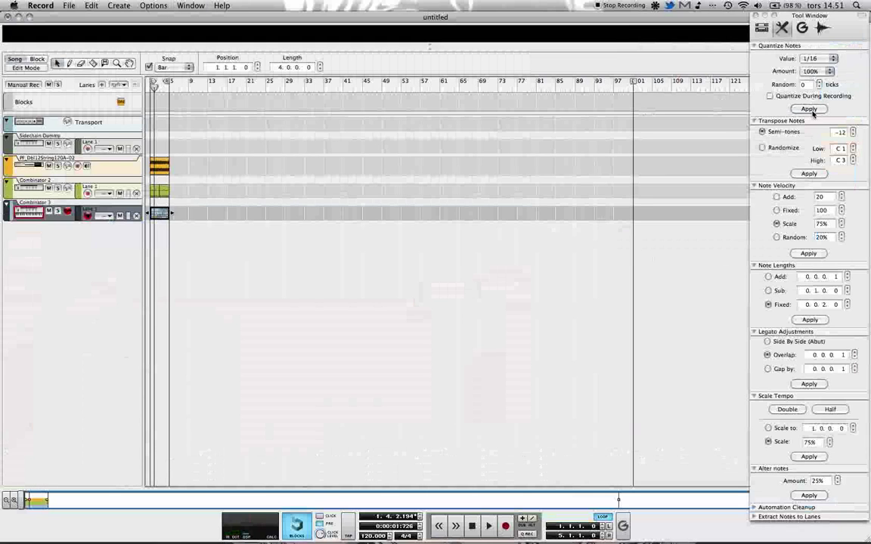
key("F8")
left_click(232, 279)
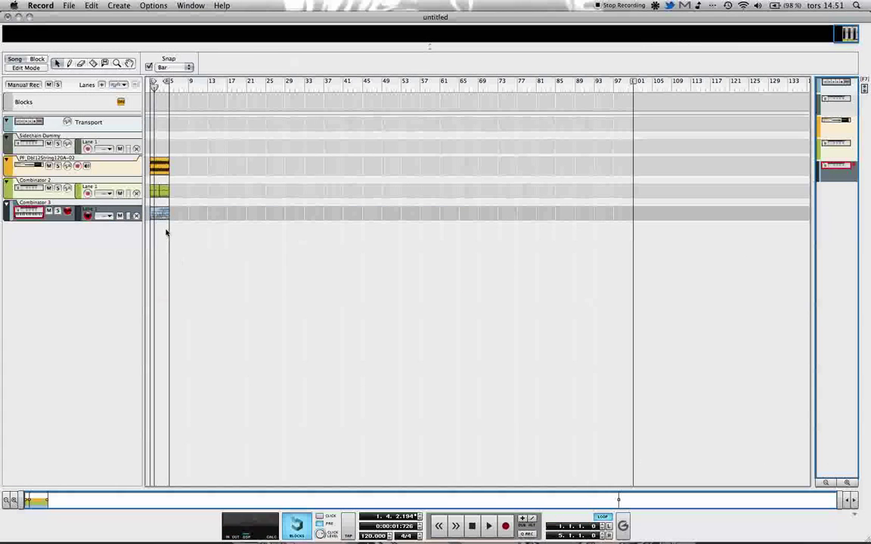
Bounce the Combinator 3 mixer channel to a new track in the song via File > Bounce Mixer Channels
left_click(75, 5)
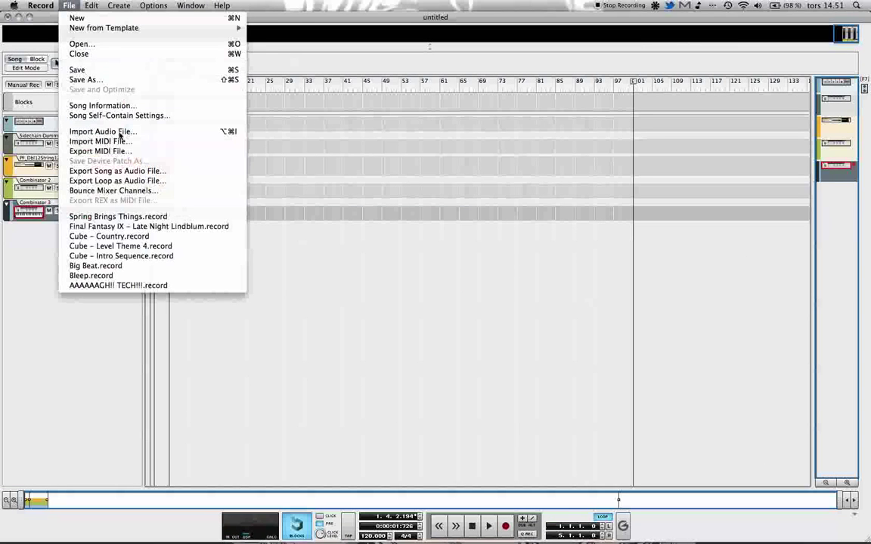
left_click(118, 193)
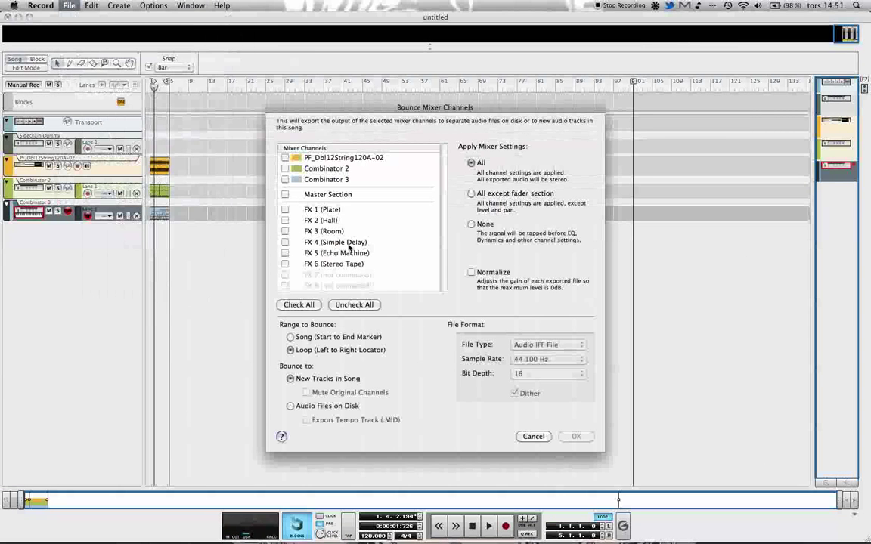
left_click(285, 180)
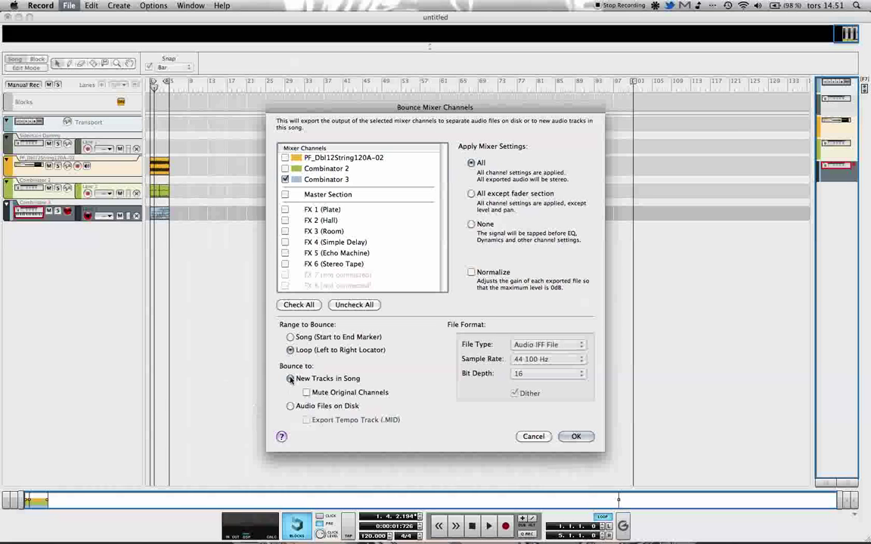
left_click(573, 436)
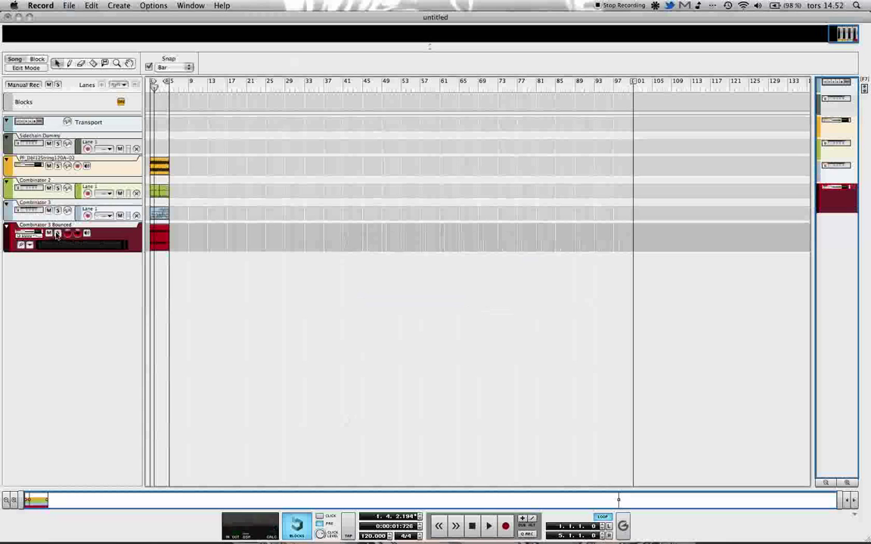
Solo the bounced track and play it back to audition, then unsolo it
left_click(57, 235)
key("space")
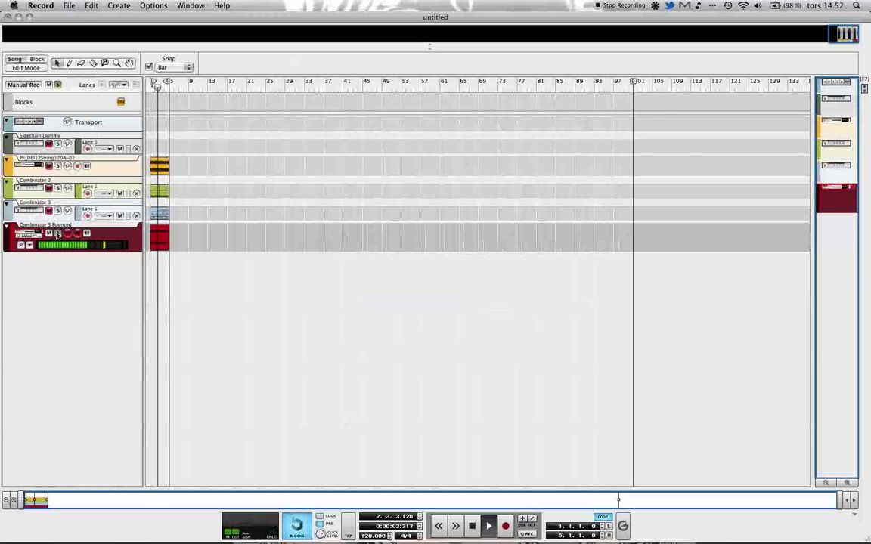
key("F5")
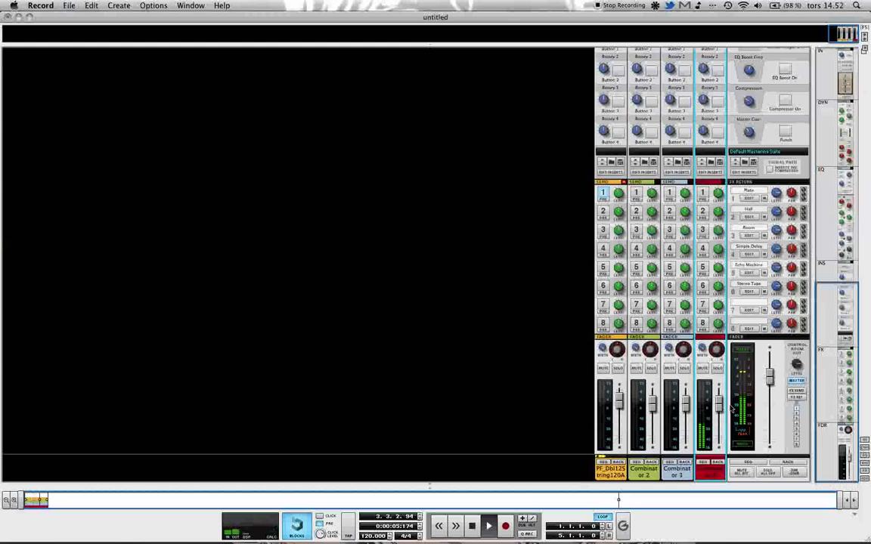
key("F7")
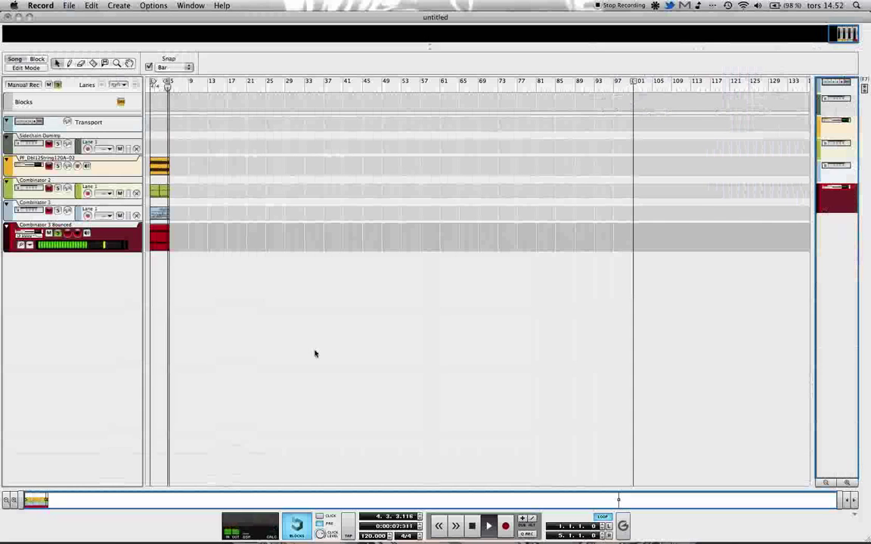
key("space")
left_click(58, 234)
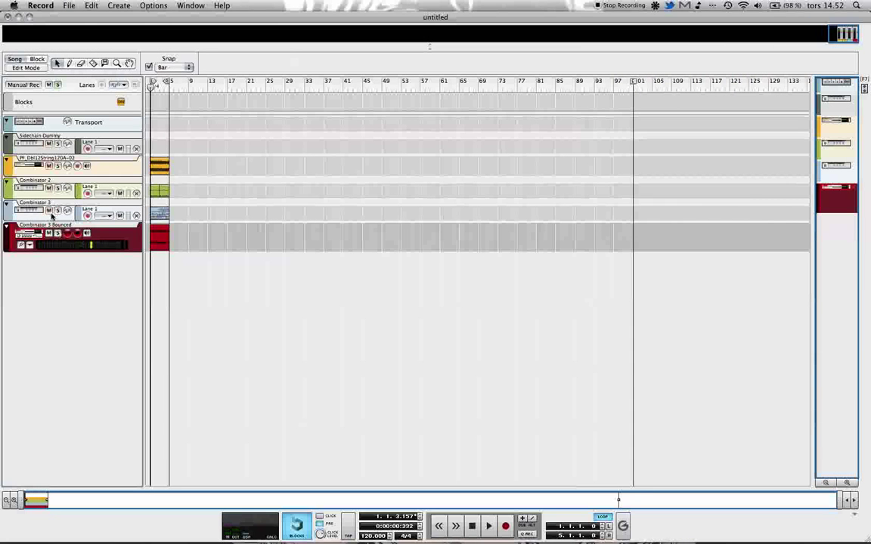
Mute the original Combinator 3 track, then delete the track together with its device
left_click(49, 211)
left_click(33, 214)
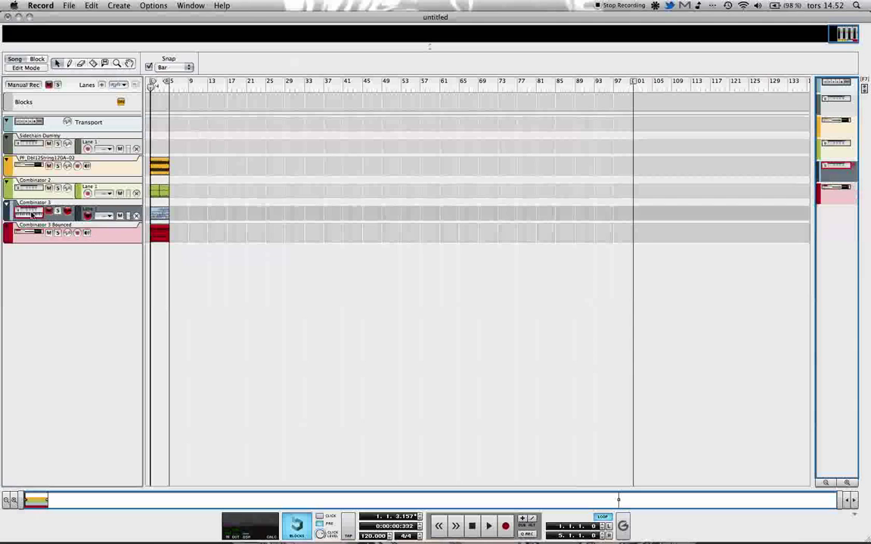
key("Delete")
key("Return")
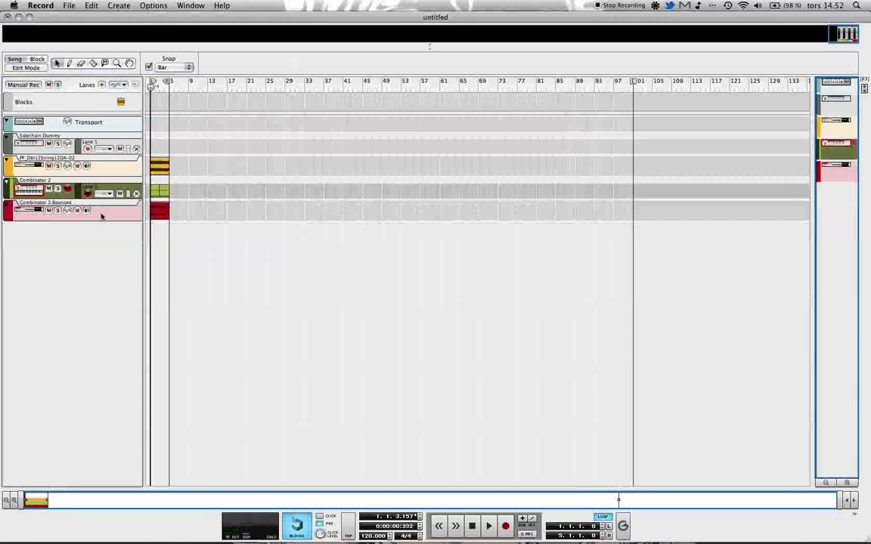
Open the bounced clip for comp editing and duplicate it into six copy lanes
double_click(157, 216)
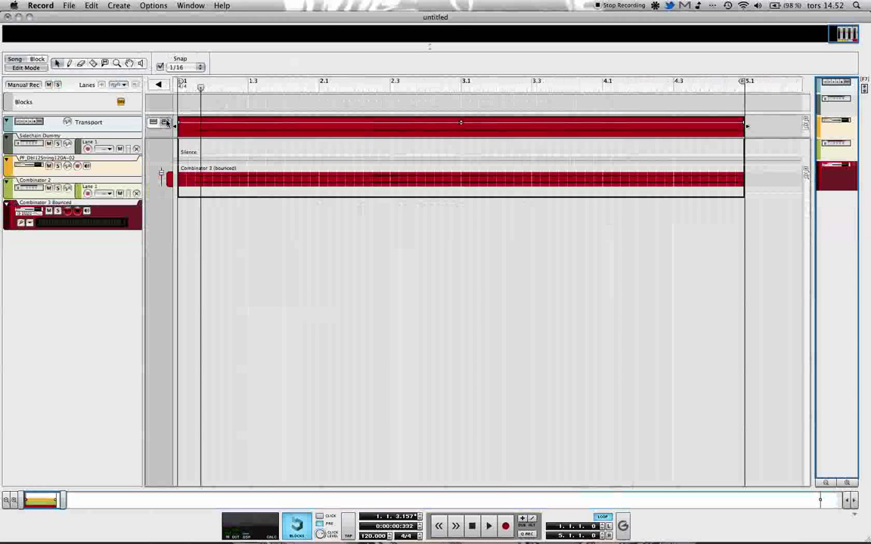
left_click(232, 181)
key("super+d")
key("super+d")
key("super+d")
key("super+d")
key("super+d")
key("super+d")
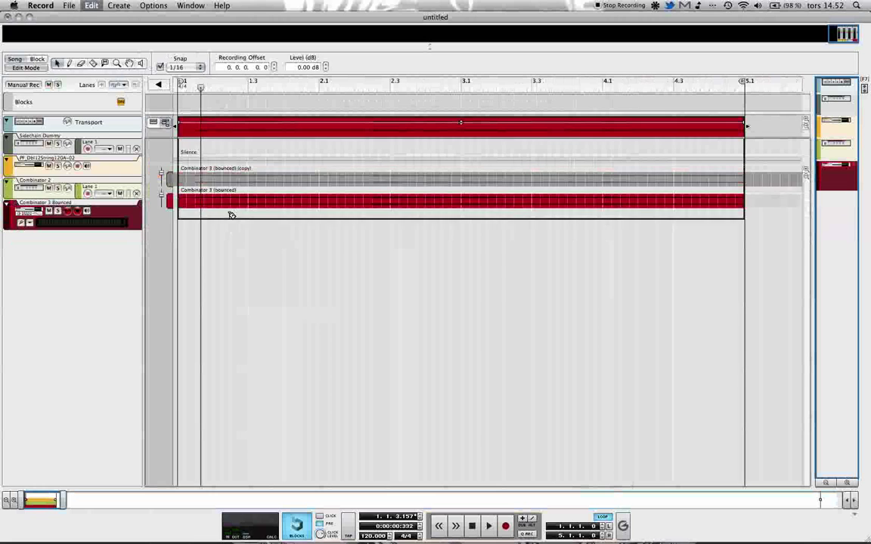
Switch the active take between copy lanes and cut short stutter slices across lanes 1–3
left_click(214, 225)
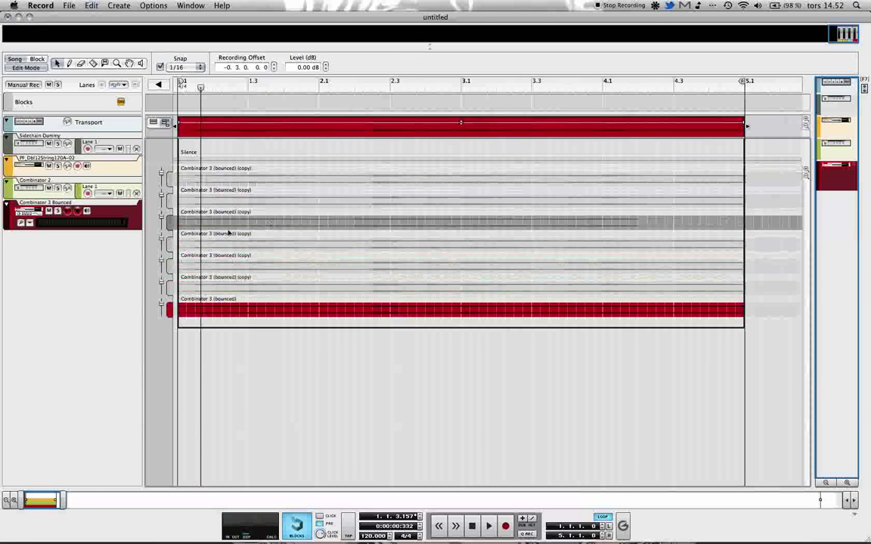
left_click(214, 245)
left_click(350, 269)
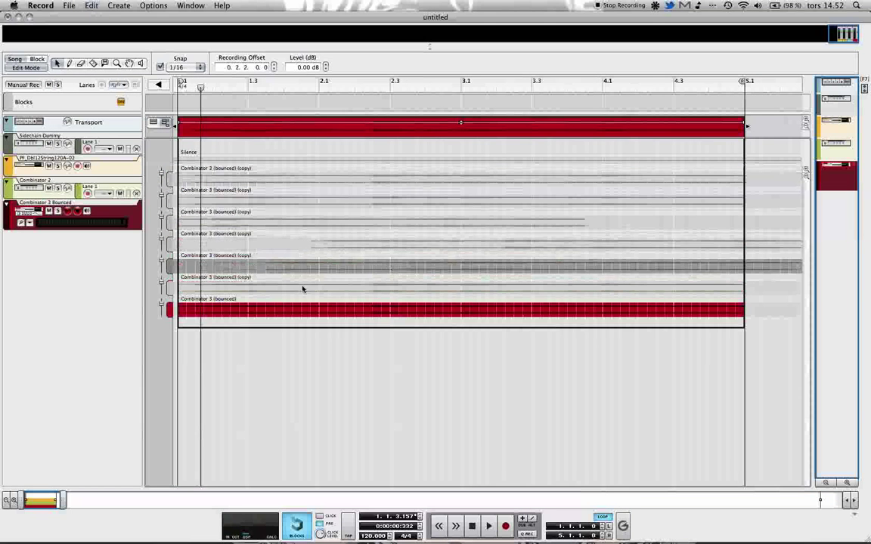
left_click(442, 287)
left_click(291, 199)
left_click(450, 181)
left_click(437, 178)
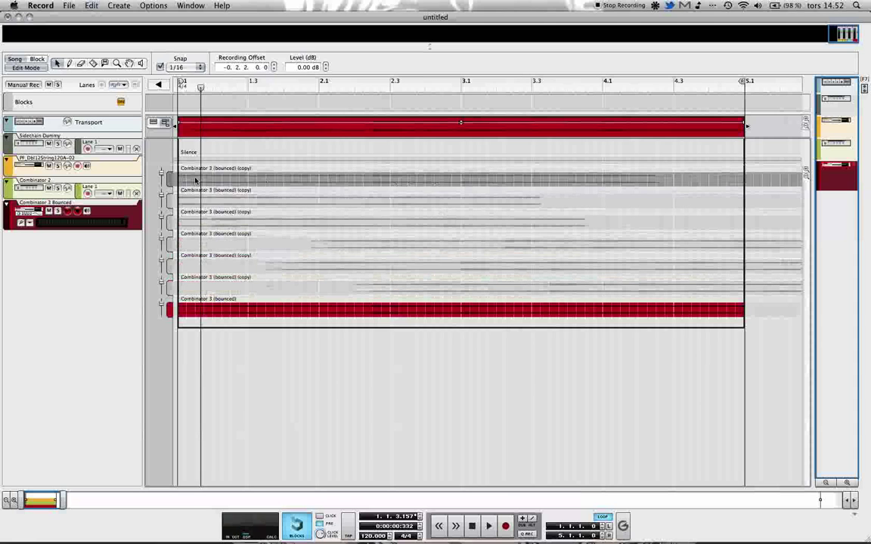
left_click_drag(202, 181, 275, 223)
Cut slices from bar 2 to the end of bar 4, alternating among copy lanes 3–7
left_click(311, 265)
left_click_drag(346, 244, 371, 244)
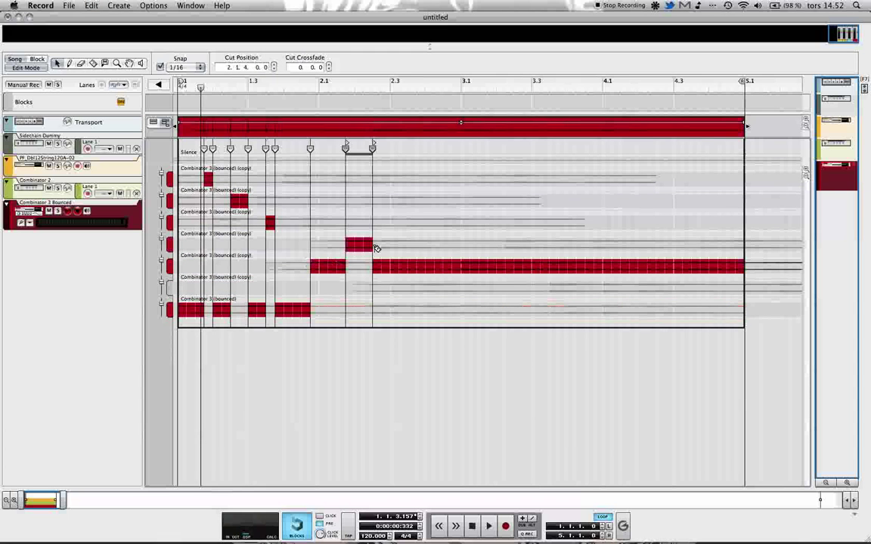
left_click_drag(399, 287, 416, 287)
mouse_move(434, 244)
left_mouse_down()
mouse_move(484, 248)
mouse_move(505, 222)
left_mouse_up()
left_click_drag(541, 289, 603, 310)
left_click_drag(664, 246, 664, 246)
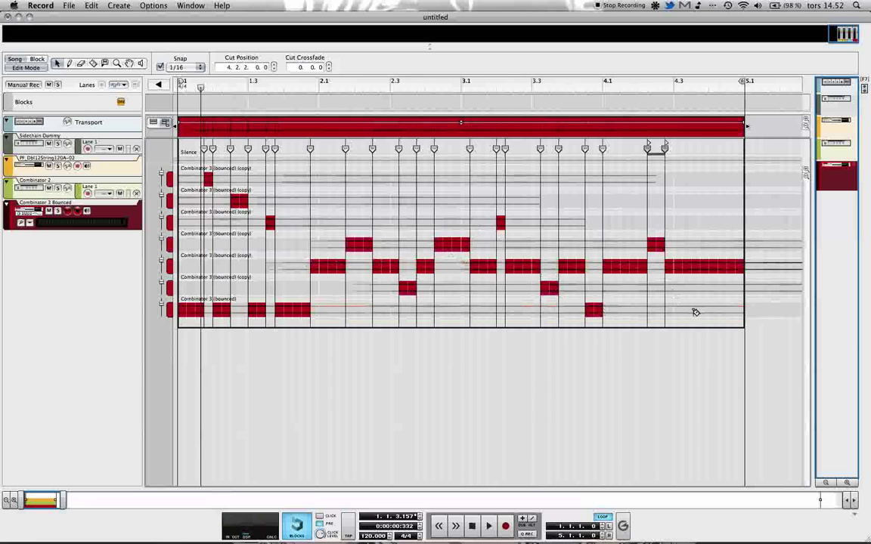
left_click_drag(692, 310, 737, 311)
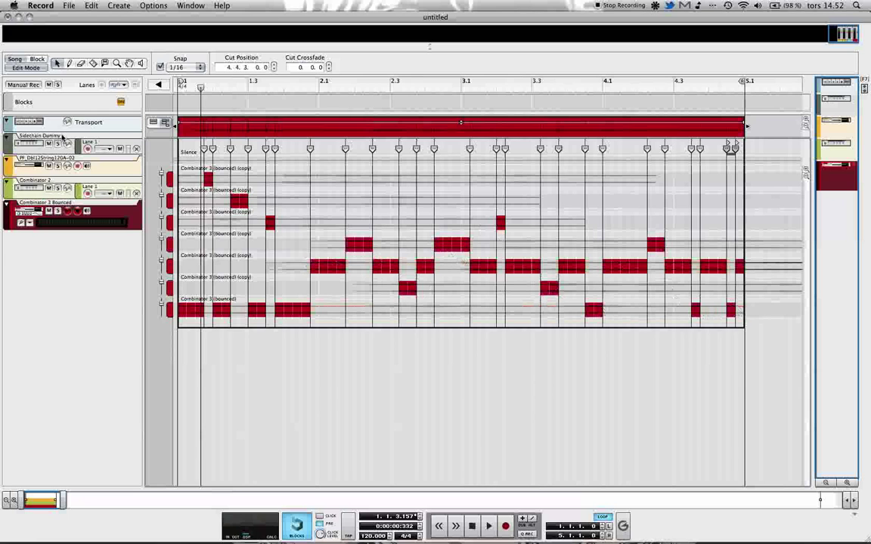
Solo the bounced track and play the chopped pattern, stopping at bar 4
left_click(57, 211)
key("space")
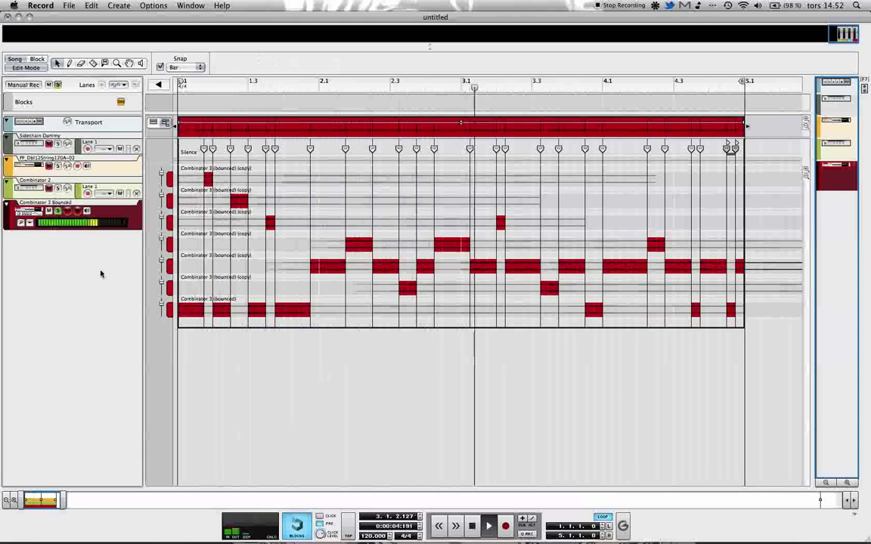
key("space")
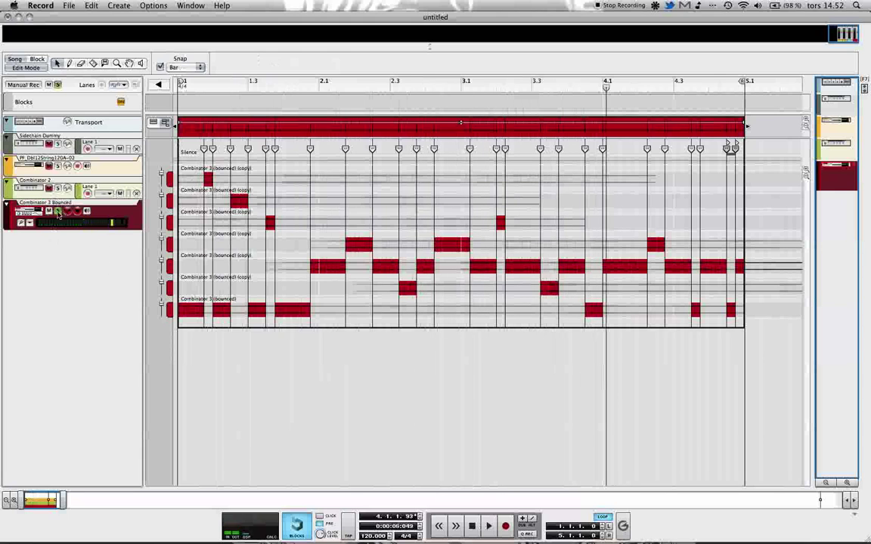
Unsolo the track, set snap to 1/16, and silence alternating sixteenth slices through bar 2
left_click(57, 212)
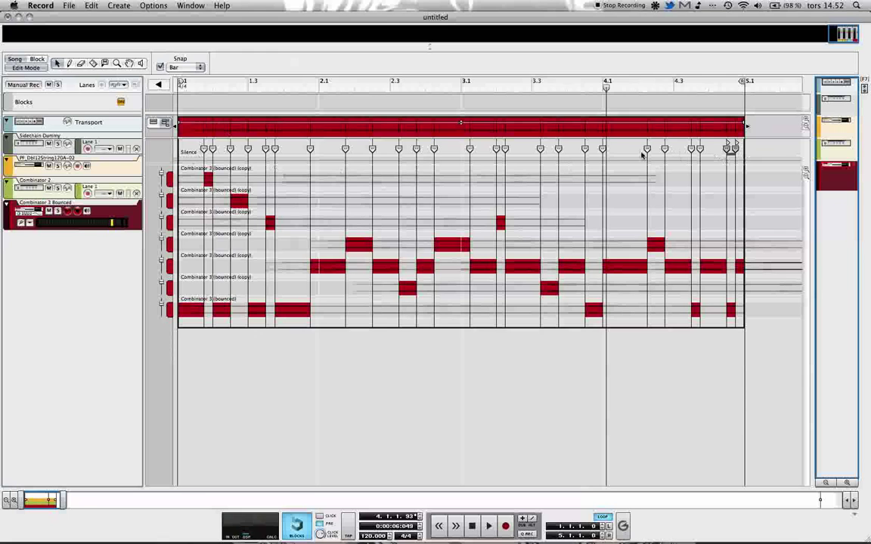
key("super+5")
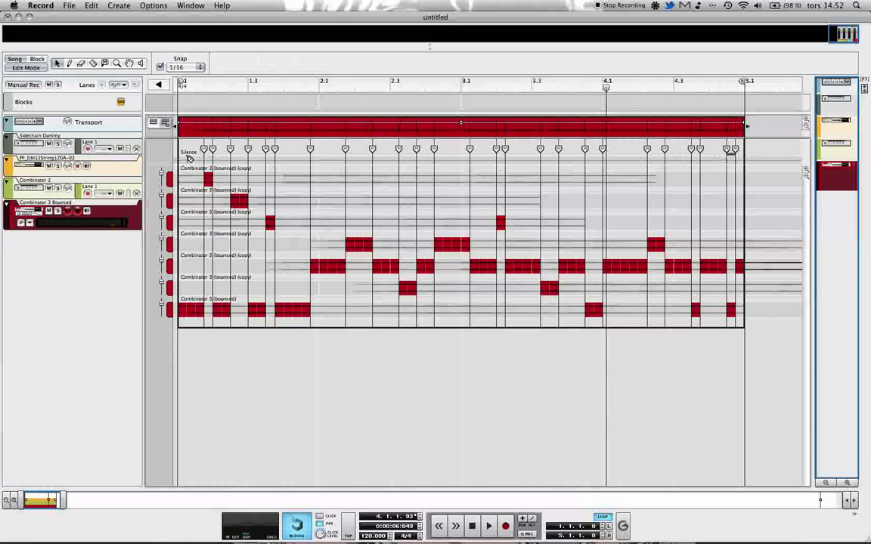
left_click_drag(188, 157, 194, 157)
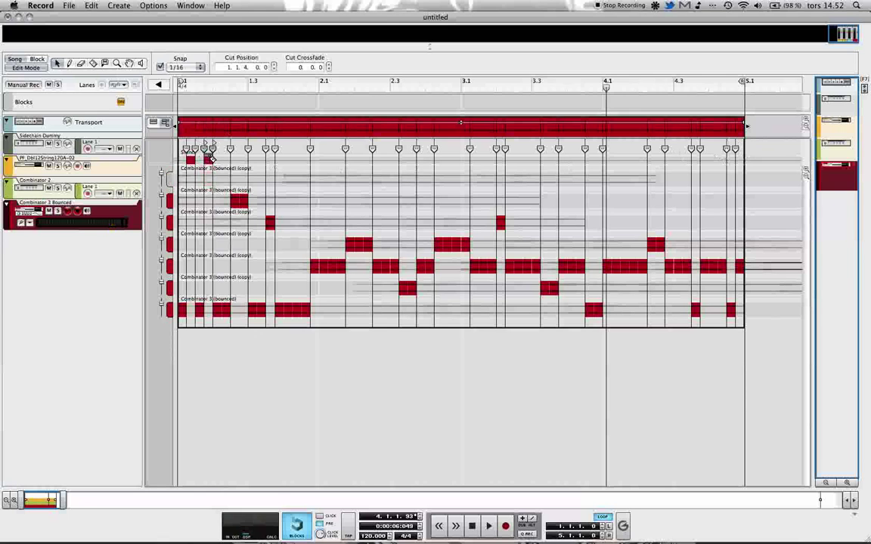
left_click(226, 160)
left_click(243, 160)
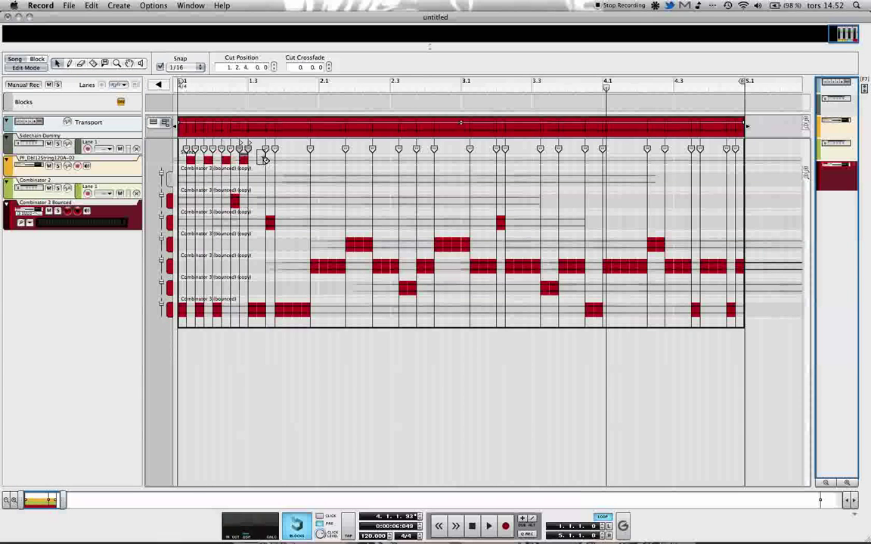
left_click(262, 159)
left_click(279, 160)
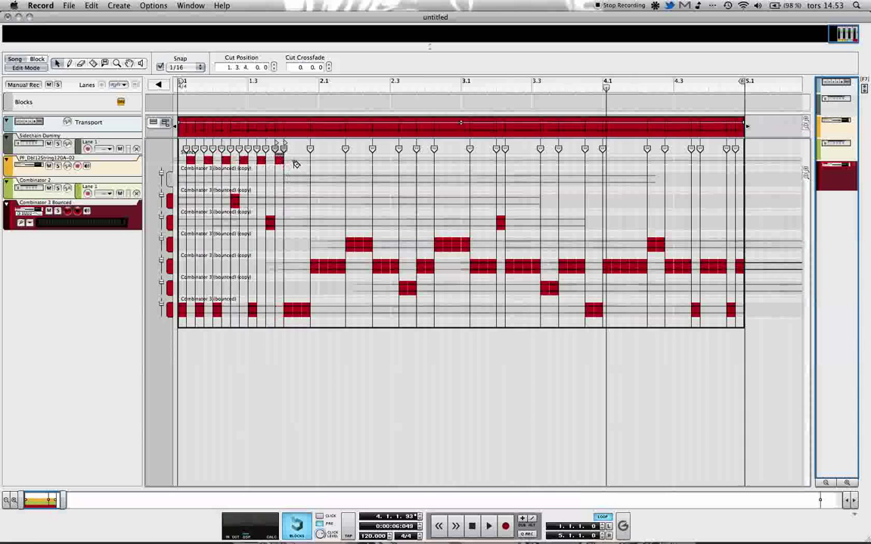
left_click(297, 160)
left_click(306, 160)
left_click(318, 161)
left_click(330, 160)
left_click(340, 160)
left_click(356, 160)
left_click(373, 159)
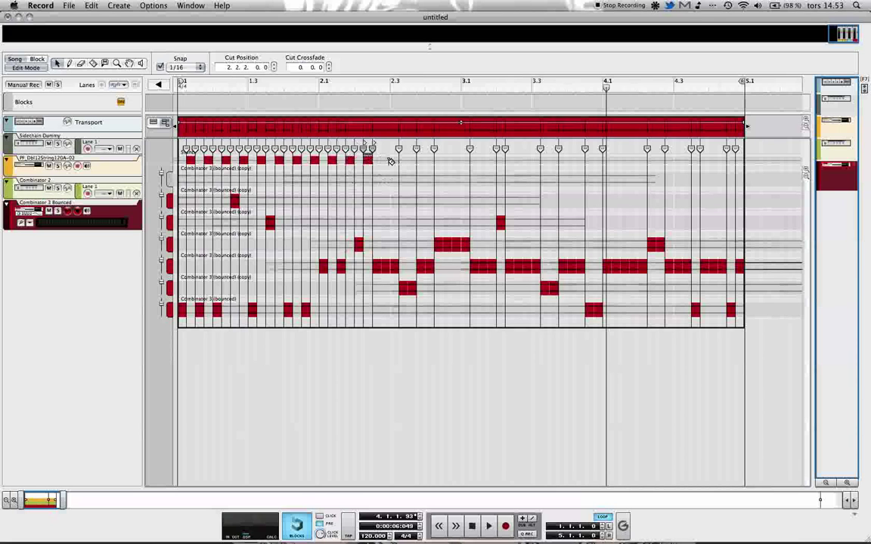
left_click(390, 159)
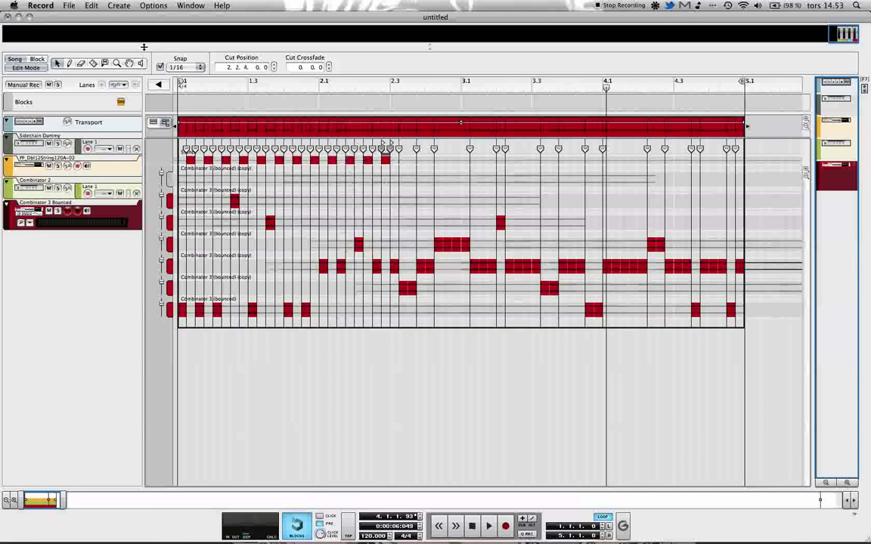
Cut four 1/32 silenced slices, then return snap to 1/16 and silence two more sixteenths
left_click(183, 69)
left_click(177, 76)
left_click(396, 160)
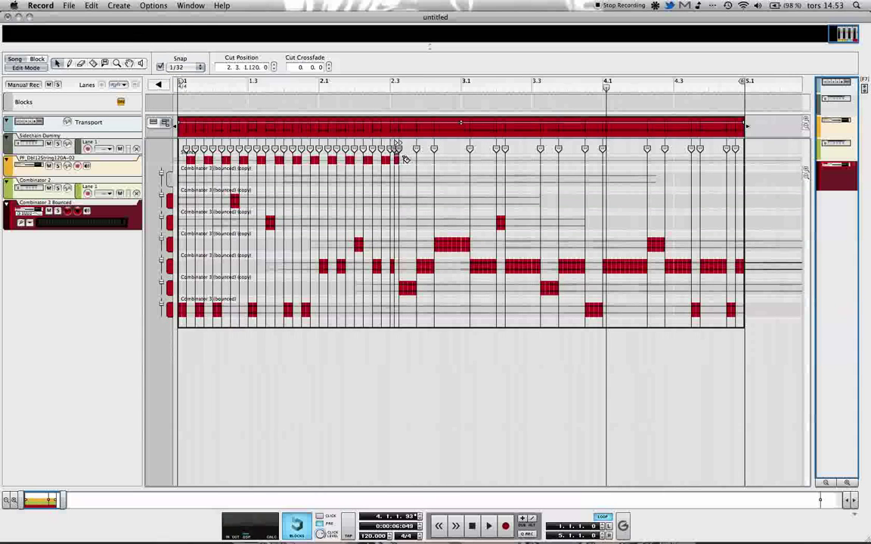
left_click(407, 159)
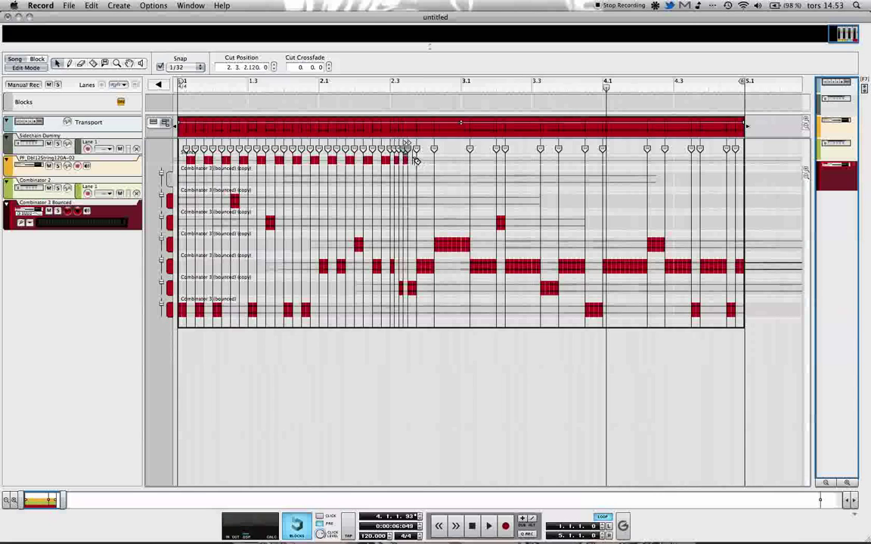
left_click(416, 160)
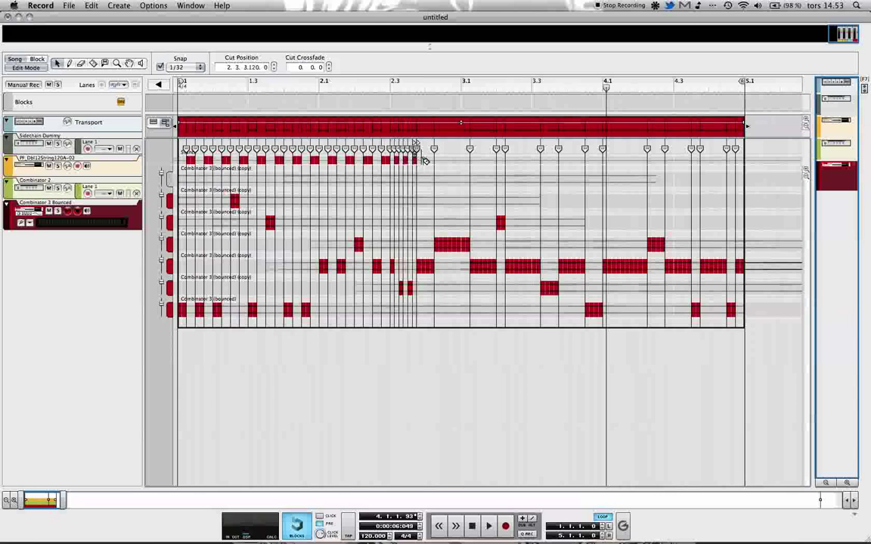
left_click(425, 160)
left_click(197, 68)
left_click(170, 41)
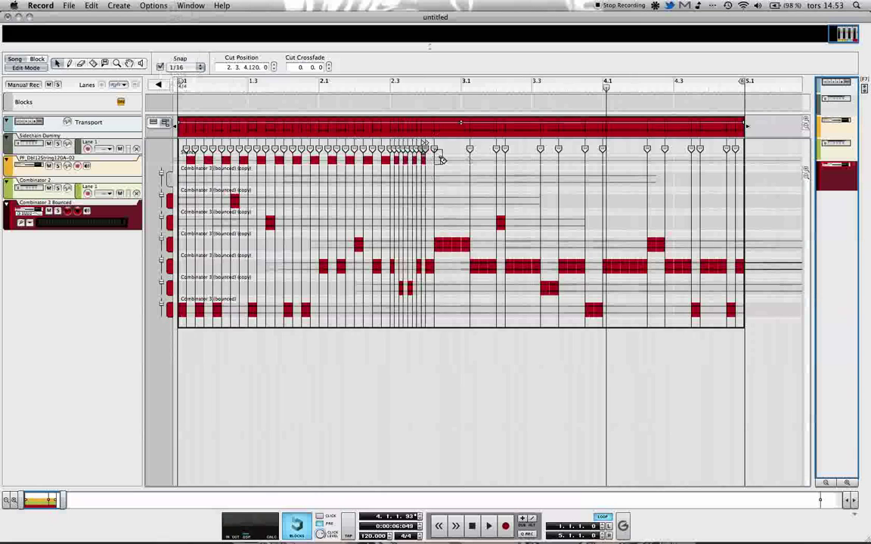
left_click(442, 160)
left_click(459, 161)
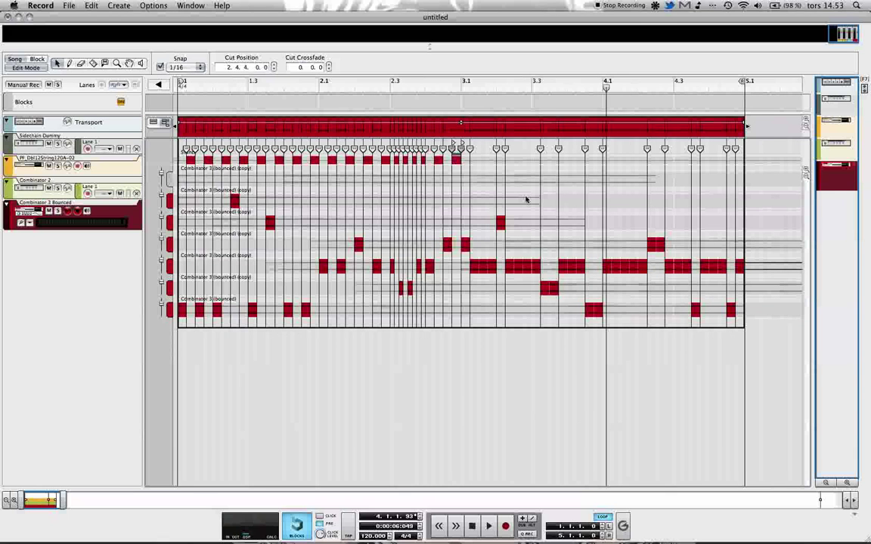
Trim the stutter clip to two bars, copy it to bar 3, audition it, and zoom fully out
key("q")
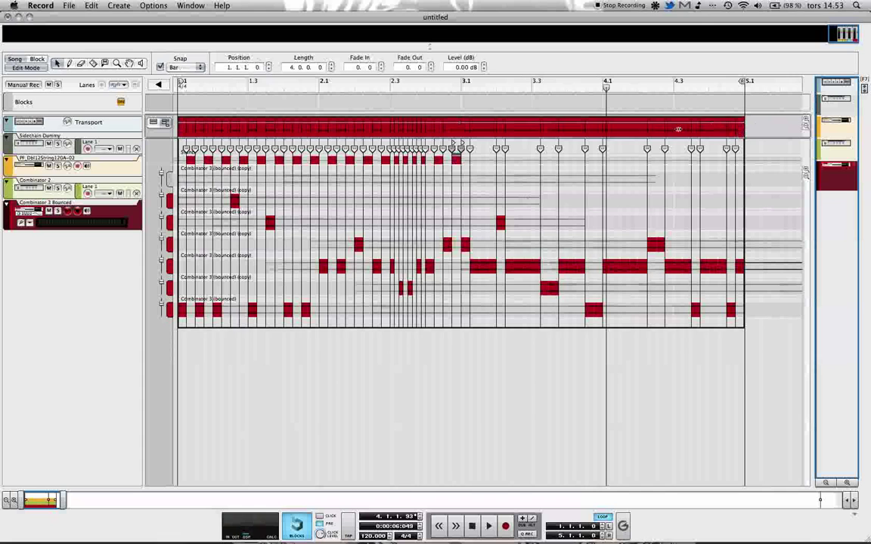
left_click_drag(678, 129, 790, 129)
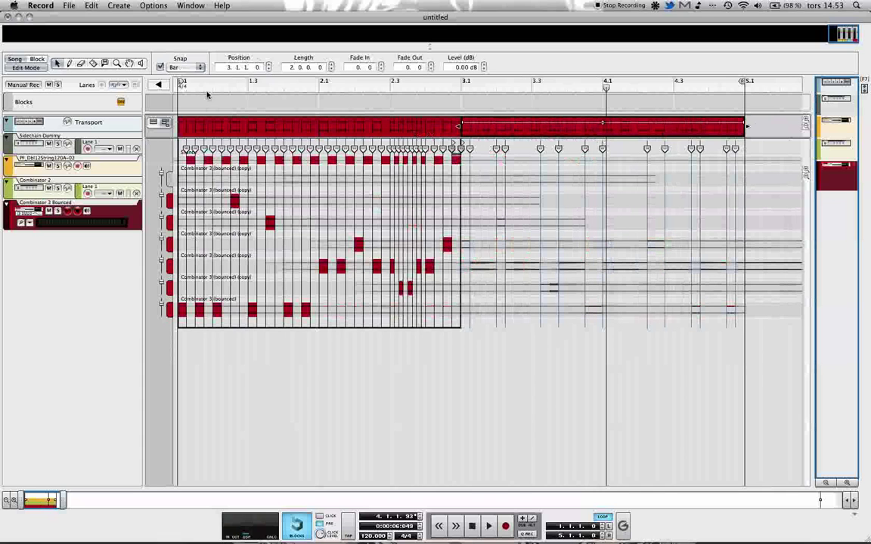
key("space")
left_click(55, 210)
key("space")
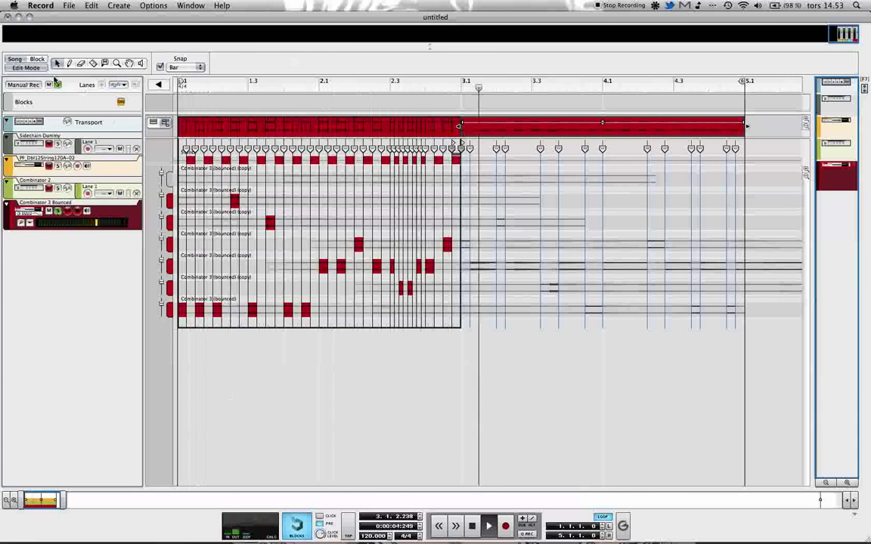
key("space")
left_click(14, 59)
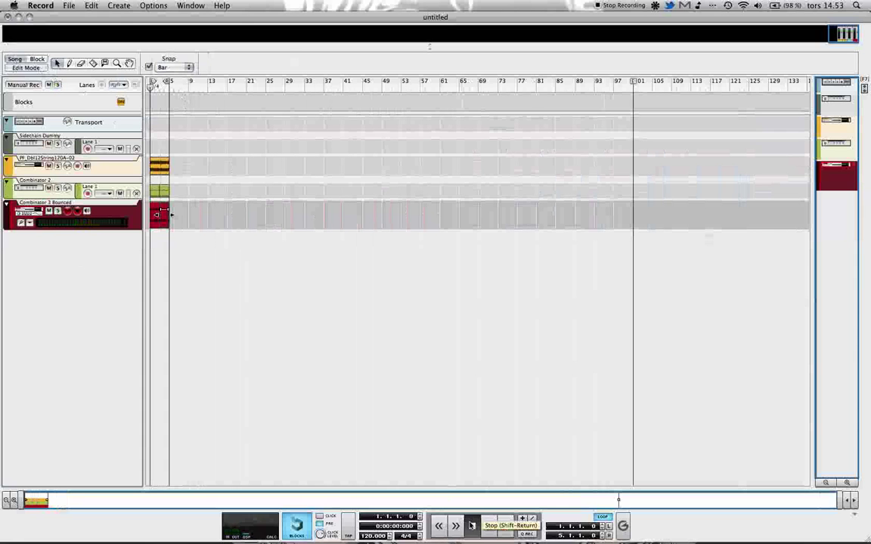
Enable the bounced channel's FX2 Hall send and FX6 Stereo Tape send, lowering FX6 to -18.59 dB
key("space")
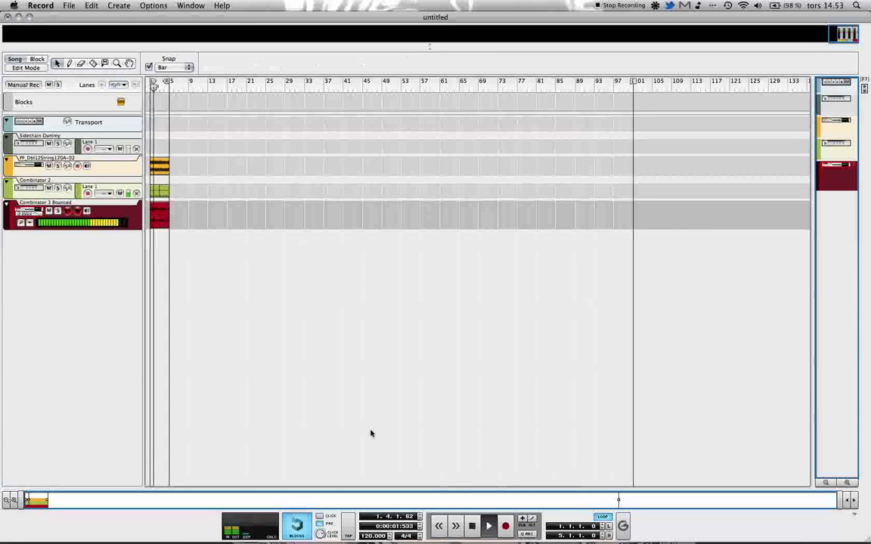
key("F5")
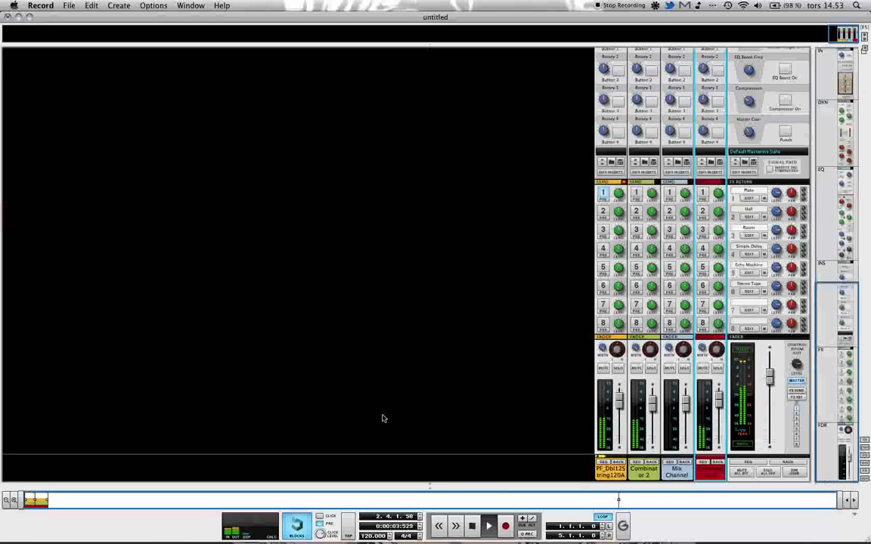
left_click(702, 213)
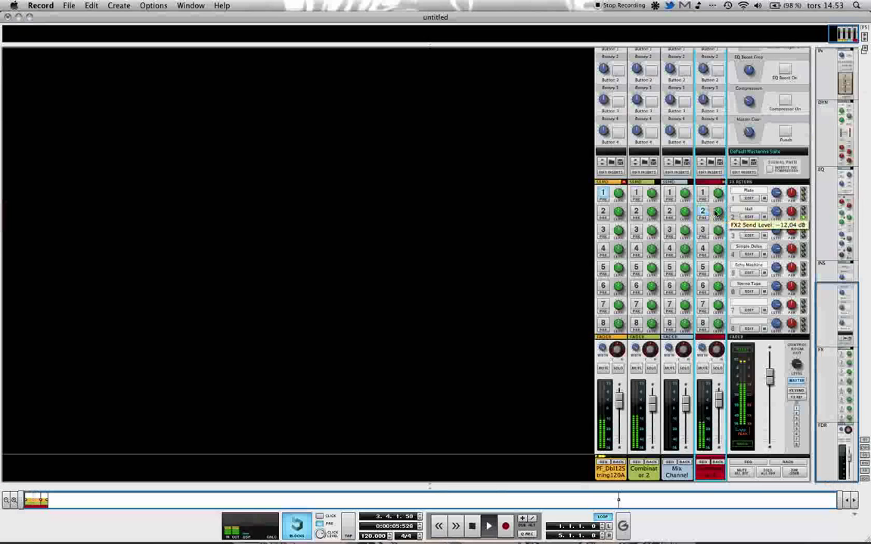
left_click(703, 286)
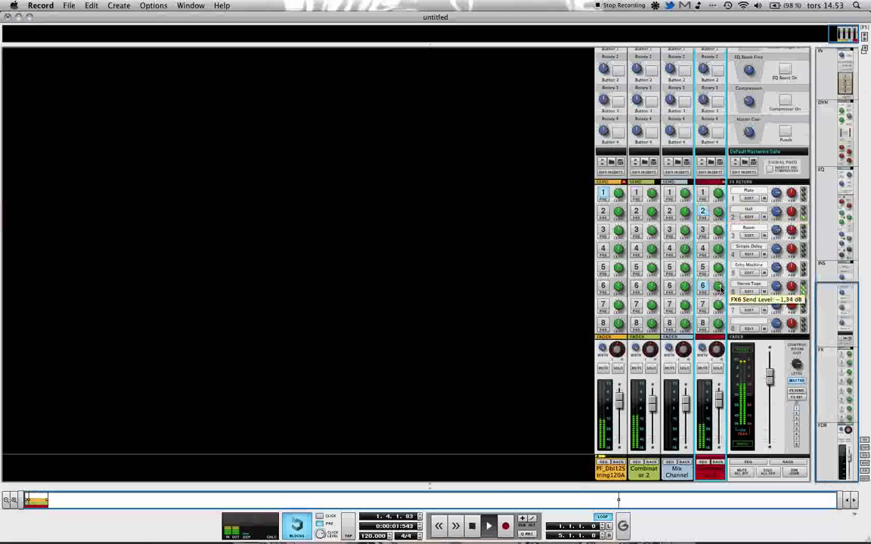
left_click_drag(720, 286, 721, 291)
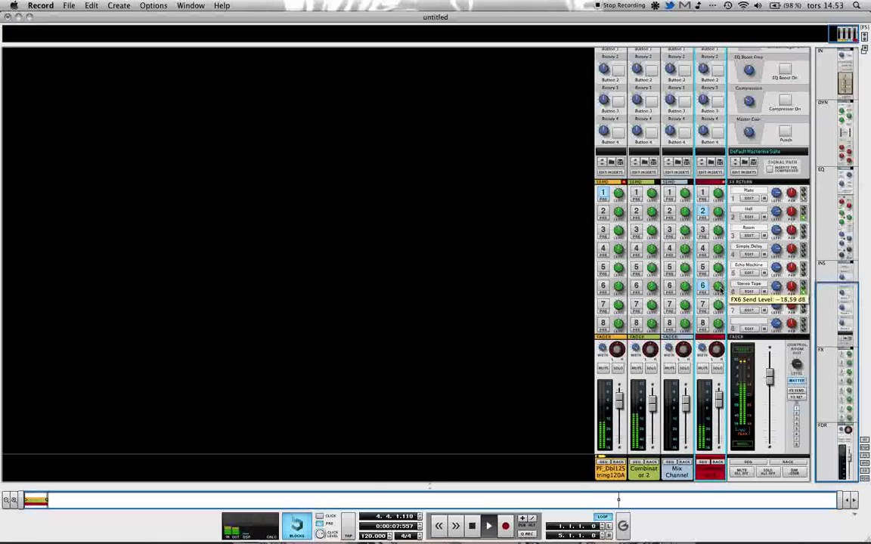
key("F7")
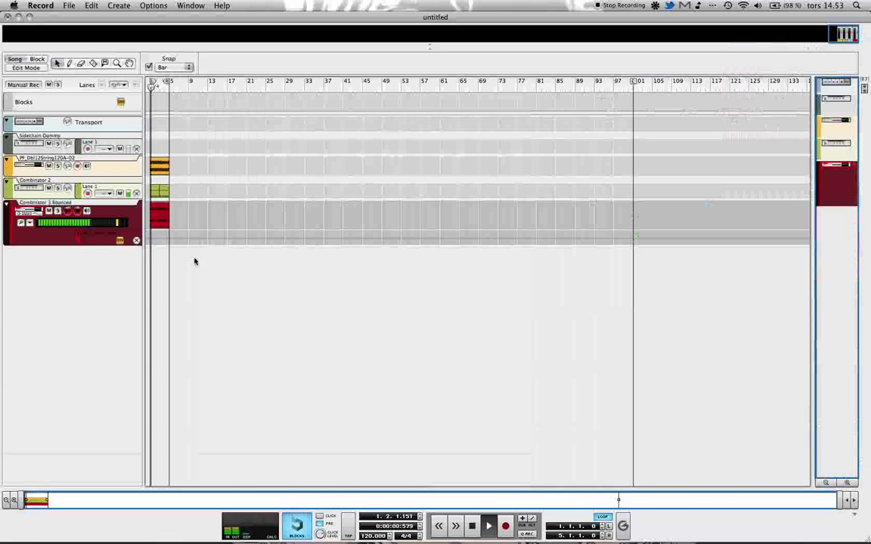
Expand the bounced track's automation lane, inspect three automation points' values, and collapse the lane
left_click(155, 237)
left_click_drag(155, 237, 154, 259)
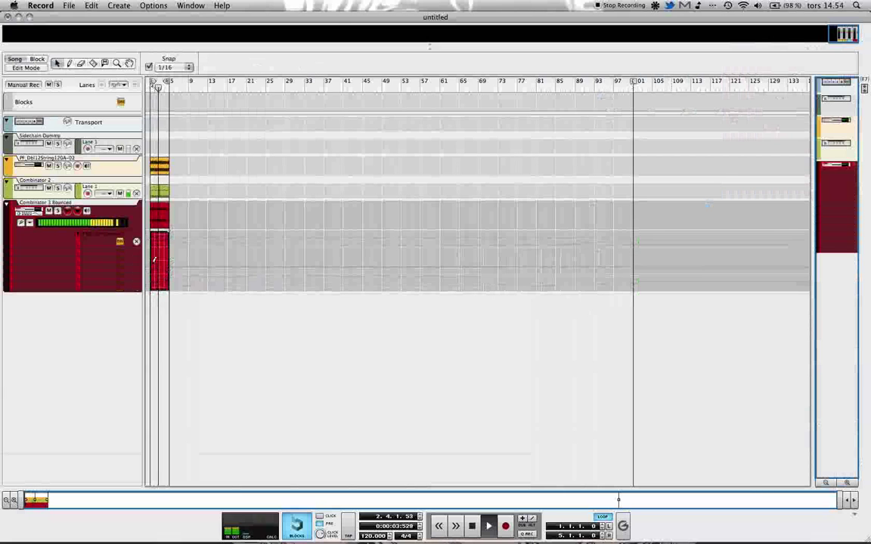
left_click(160, 255)
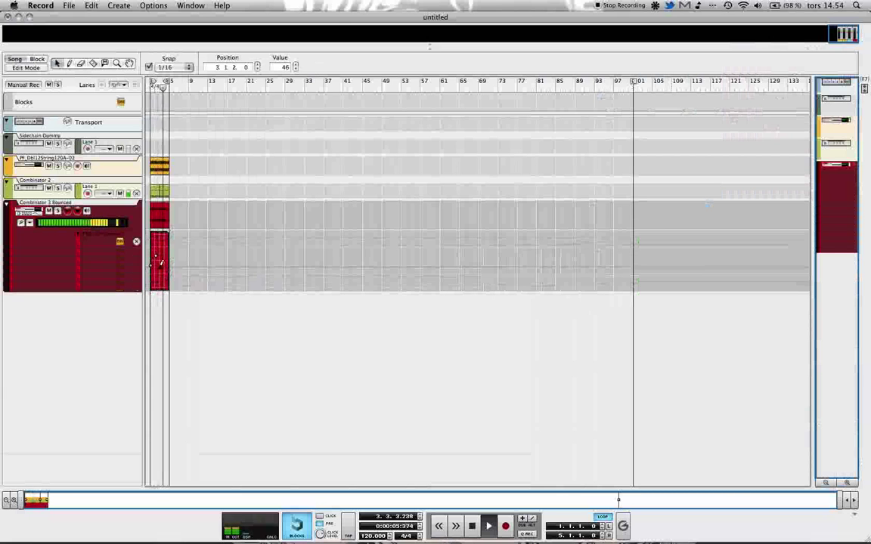
left_click(168, 253)
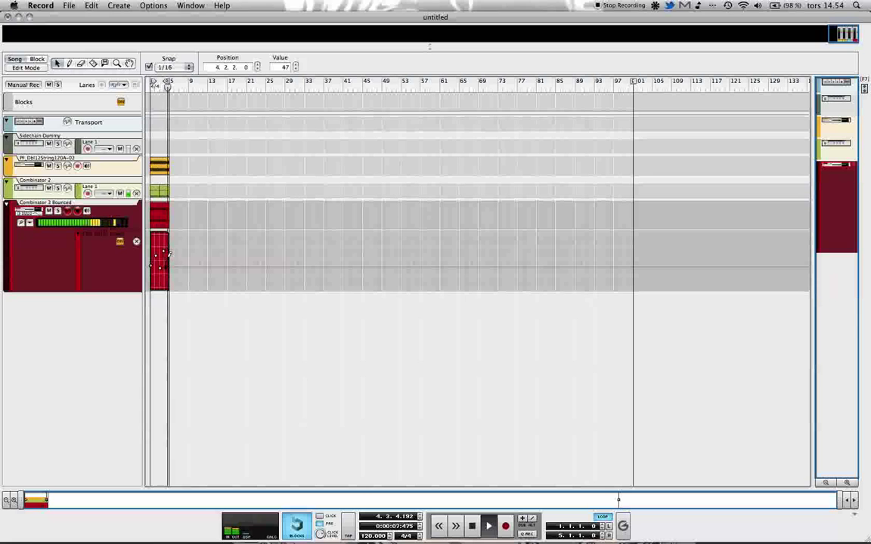
left_click(162, 255)
left_click(176, 327)
key("F5")
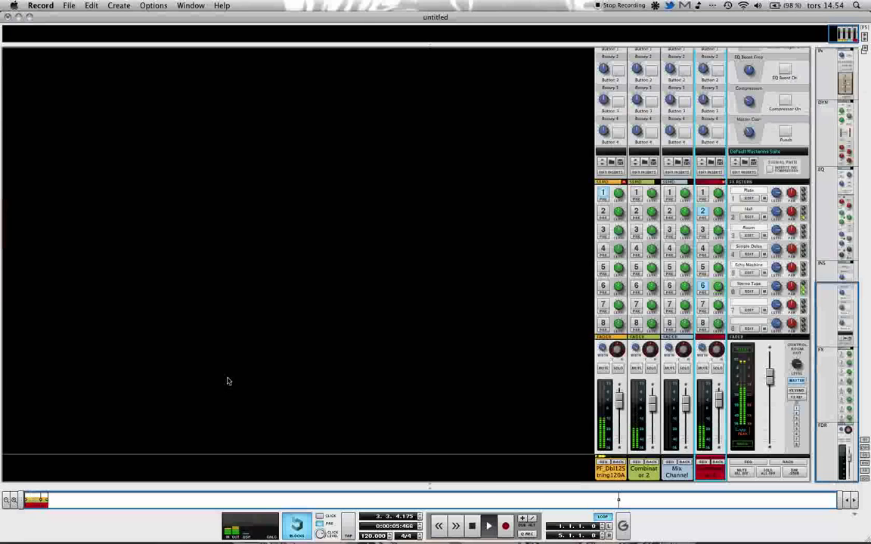
Switch from the mixer back to the song sequencer and let the bounced stutter guitar play
key("F7")
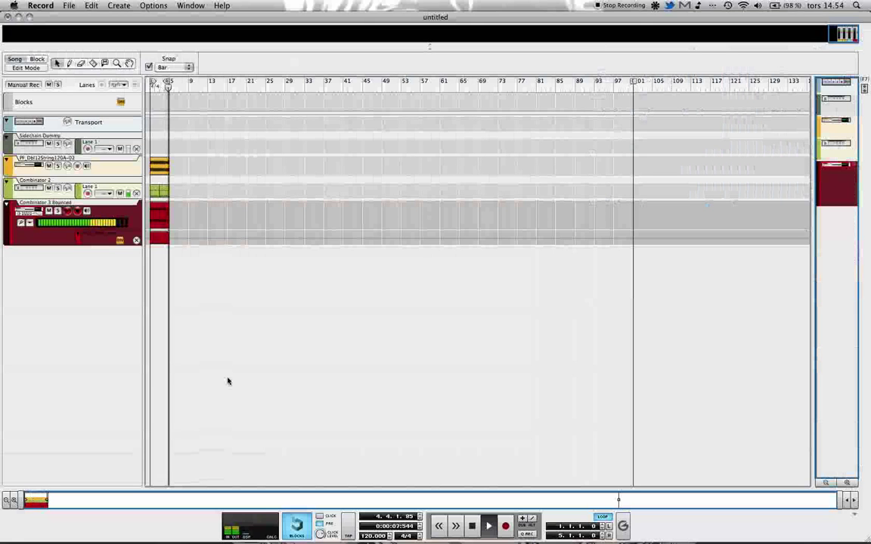